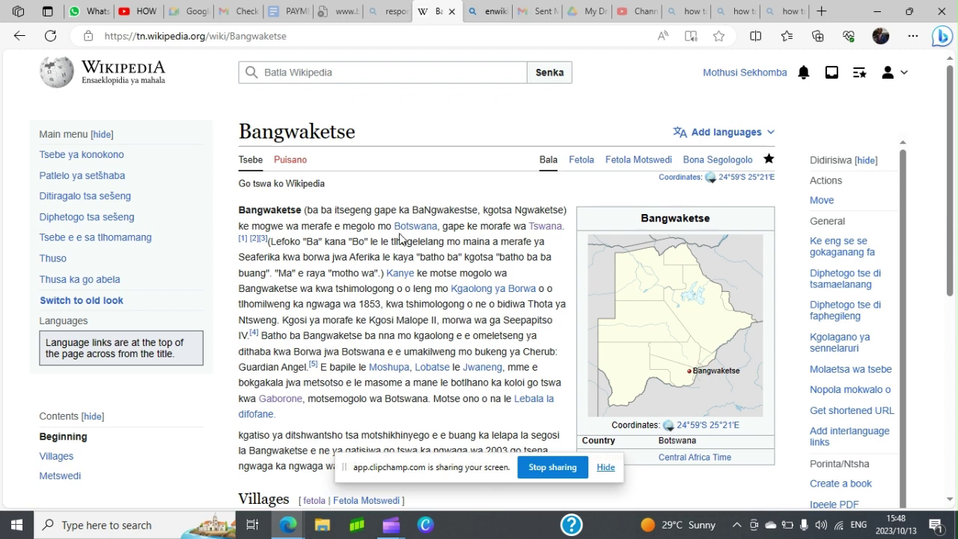
Open a split view beside the Setswana Bangwaketse article and load the English Wikipedia main page through a search for "enwikipediaorg home".
scroll(467, 254, down, 1)
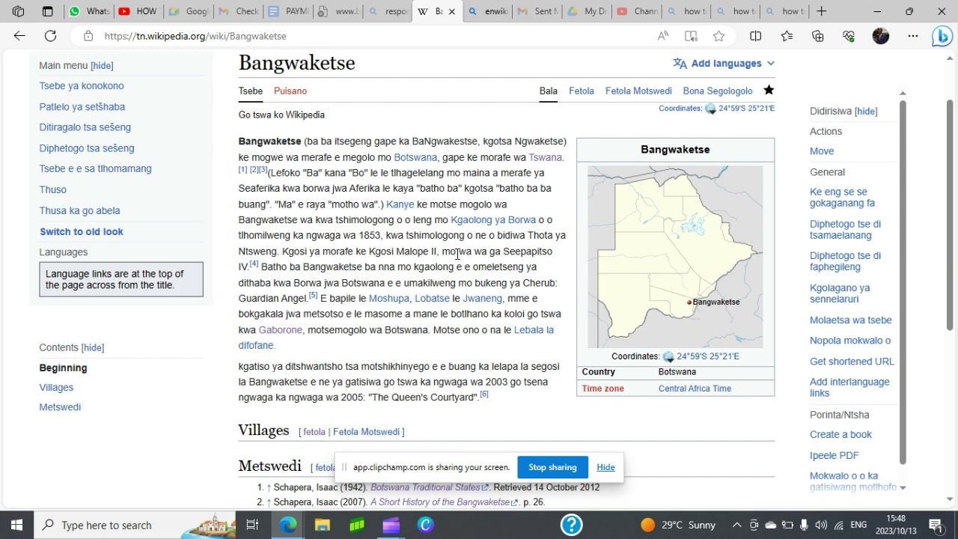
scroll(457, 255, down, 1)
scroll(449, 262, up, 2)
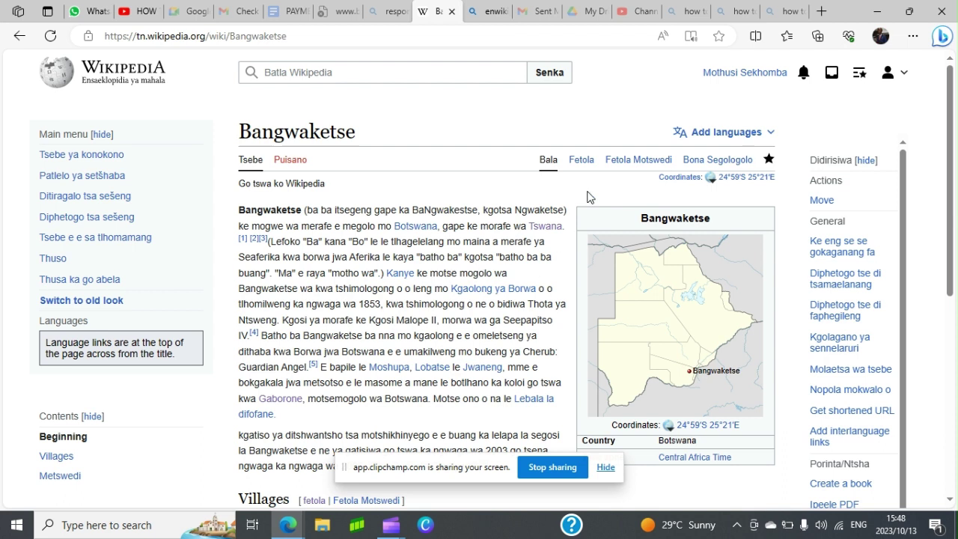
click(756, 38)
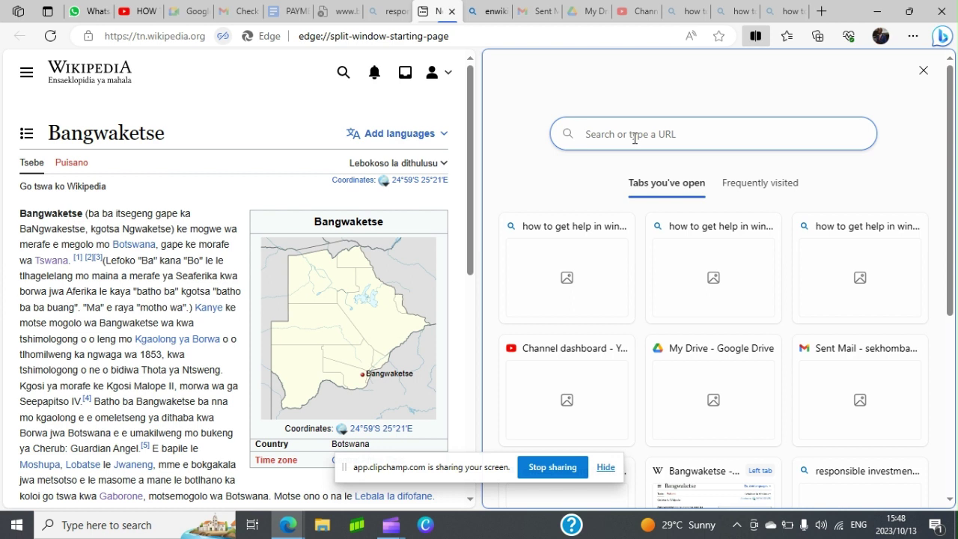
text(enwipidia)
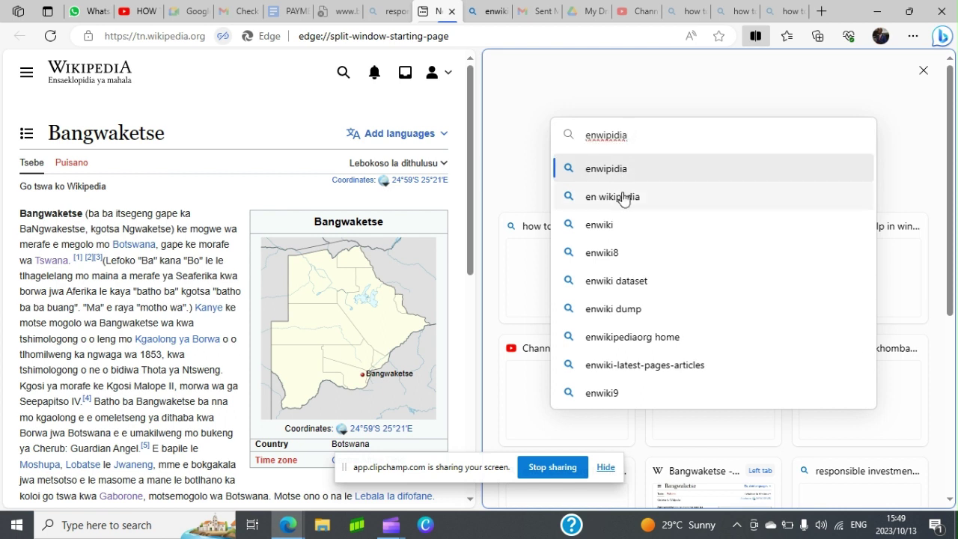
click(632, 340)
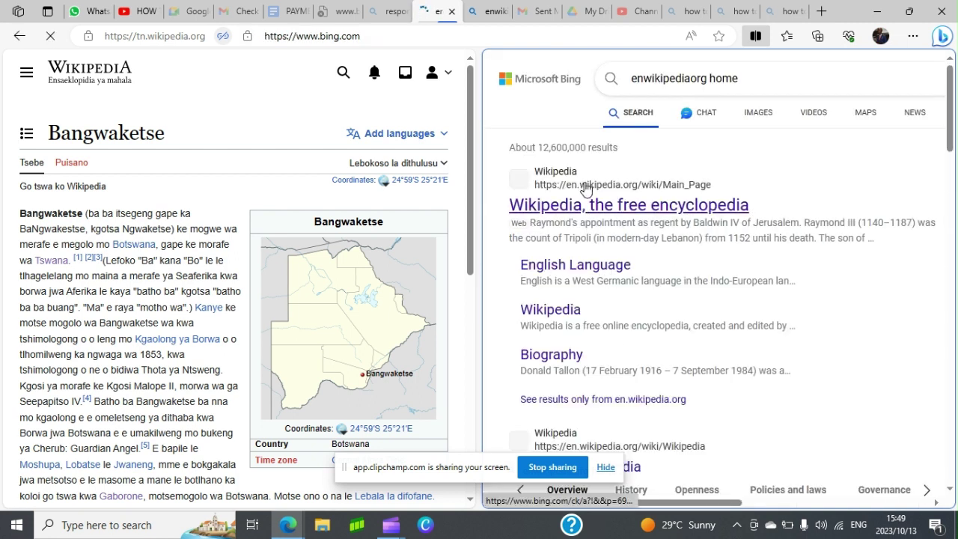
click(587, 188)
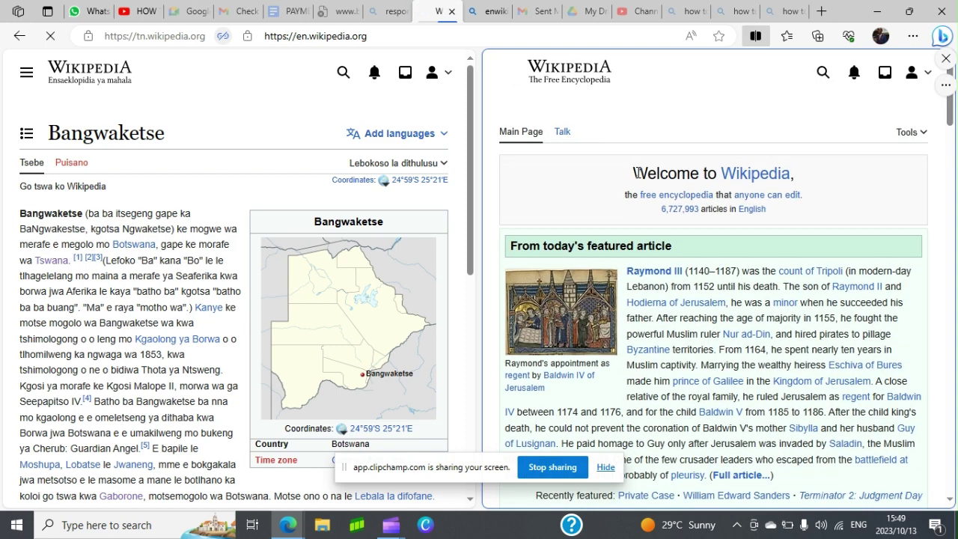
Search English Wikipedia for "bangwa" and open the Bangwaketse article.
click(926, 77)
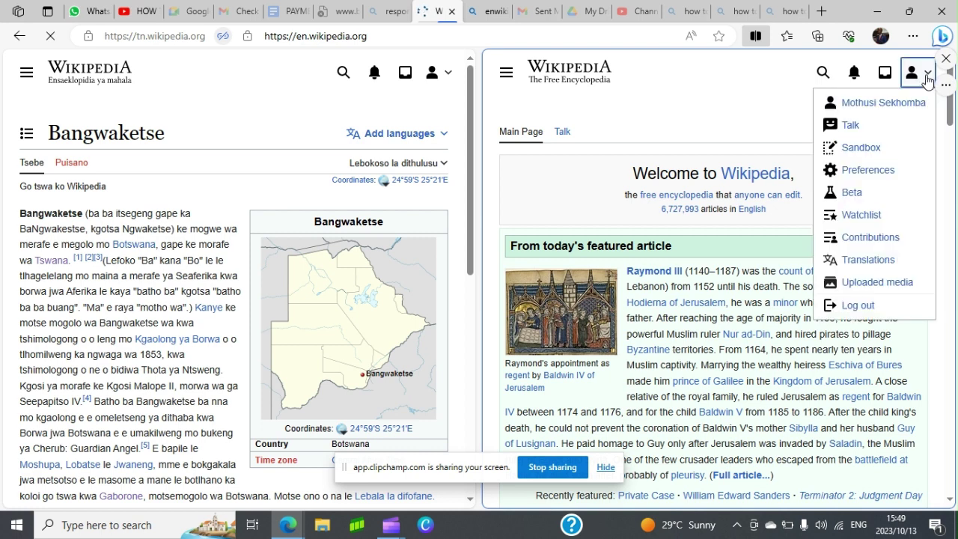
click(743, 116)
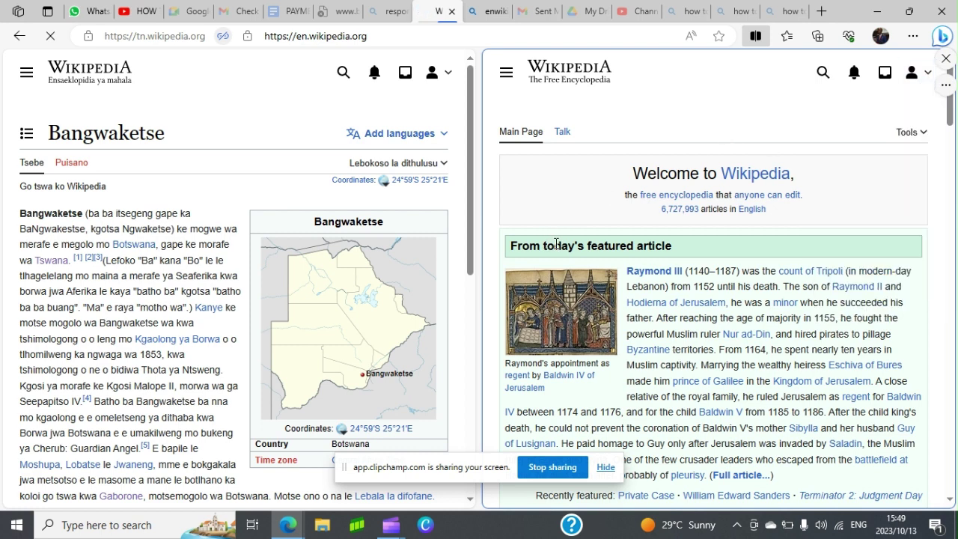
click(822, 71)
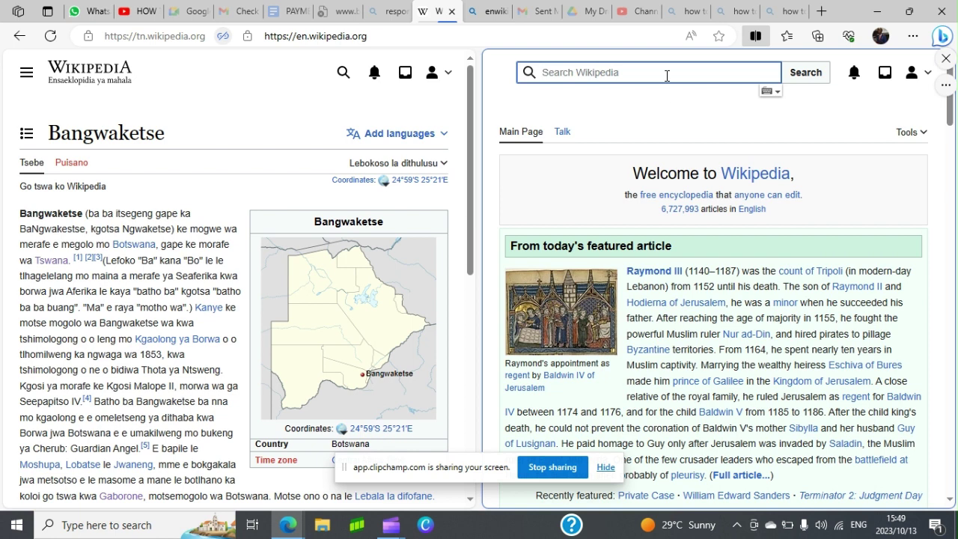
text(bongwa)
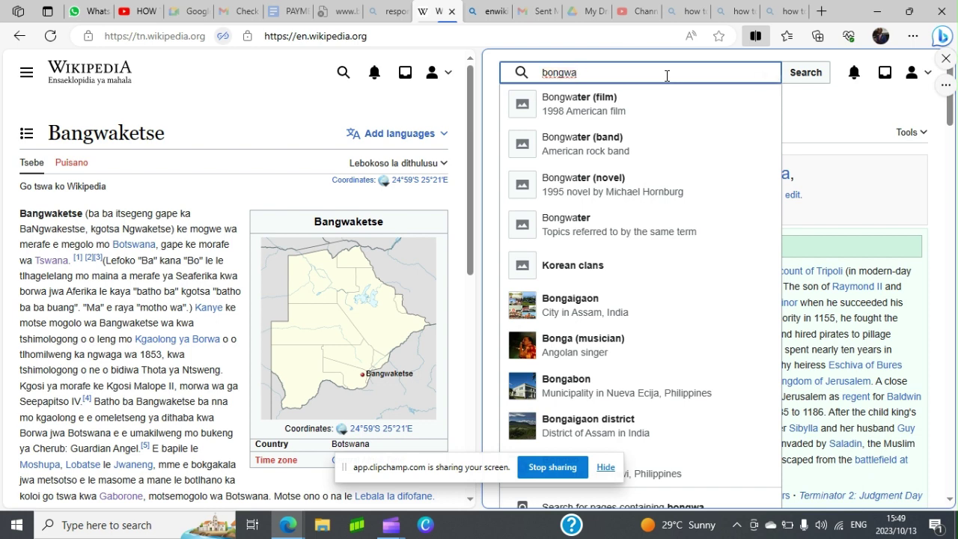
key(ctrl+a)
text(bangwa)
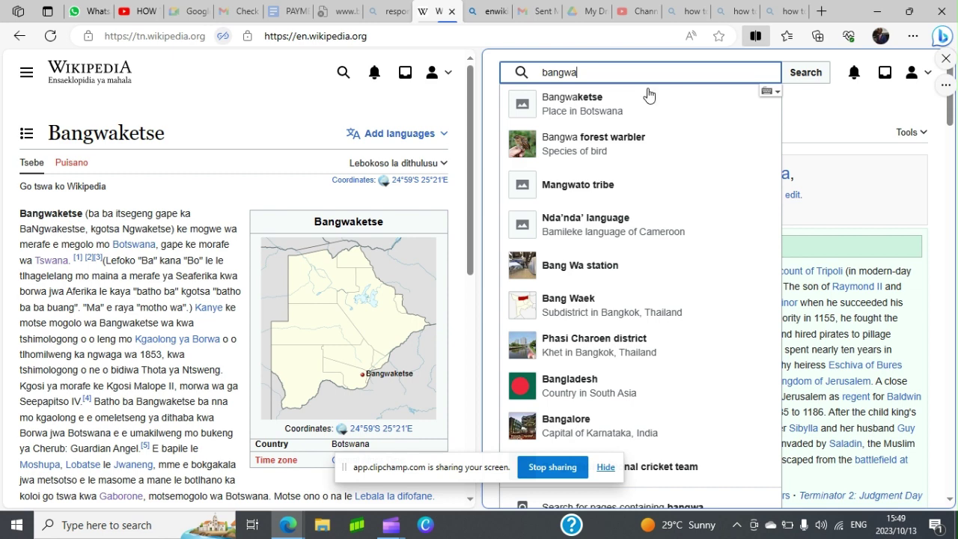
click(621, 107)
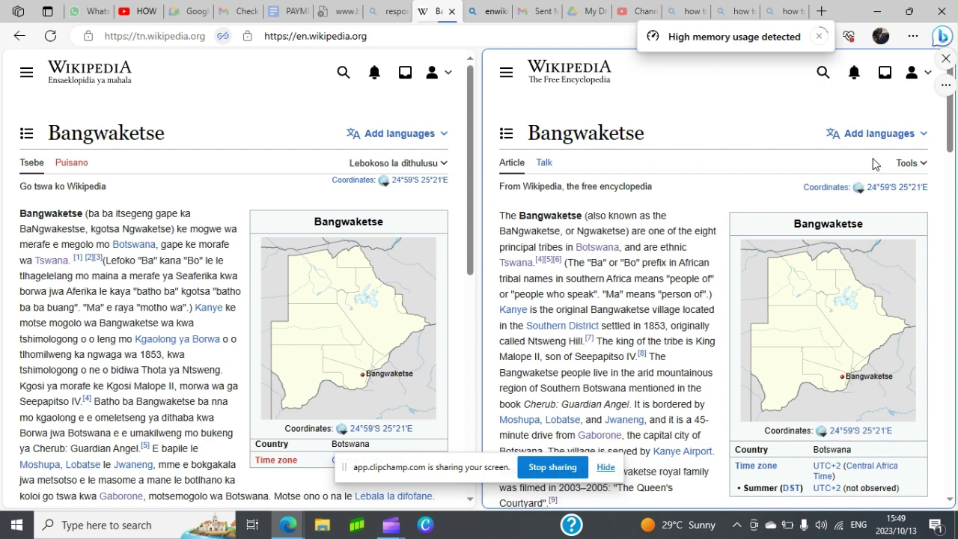
Open the English Bangwaketse article in the editor and bring up its Villages population table for reference.
click(918, 164)
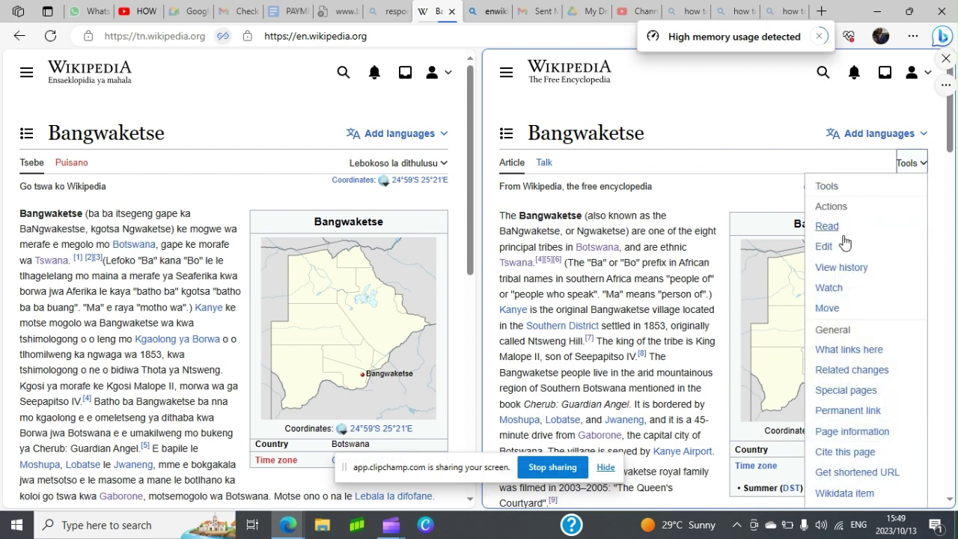
click(823, 248)
scroll(667, 232, down, 5)
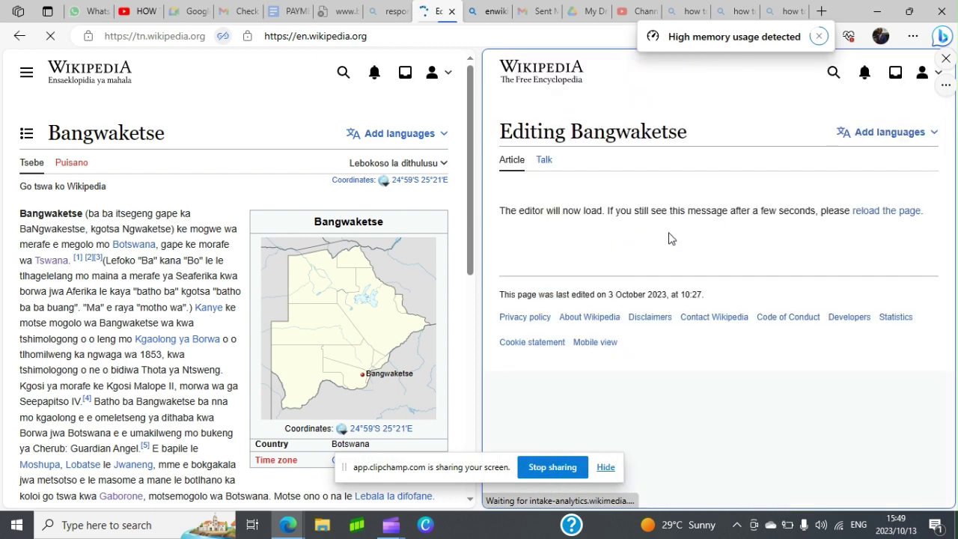
scroll(147, 287, down, 5)
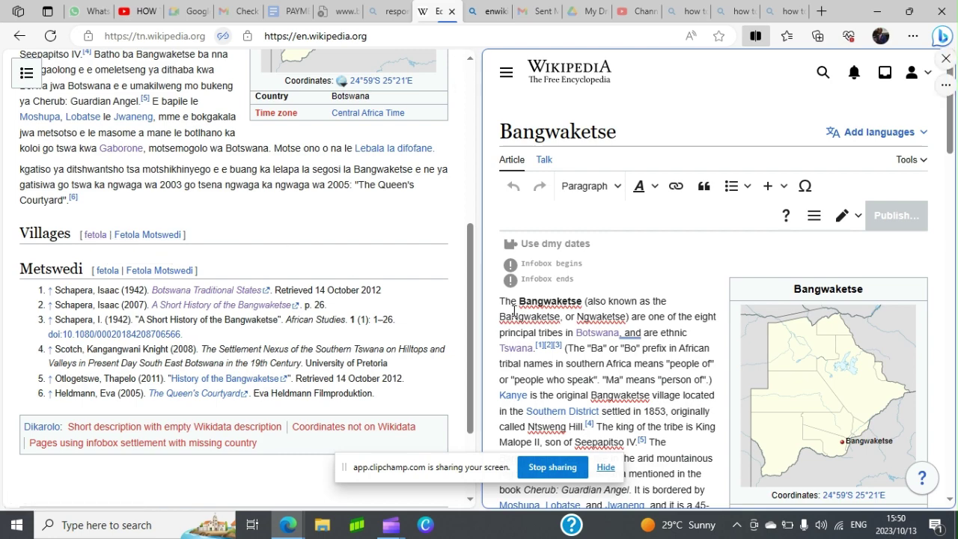
scroll(576, 333, down, 10)
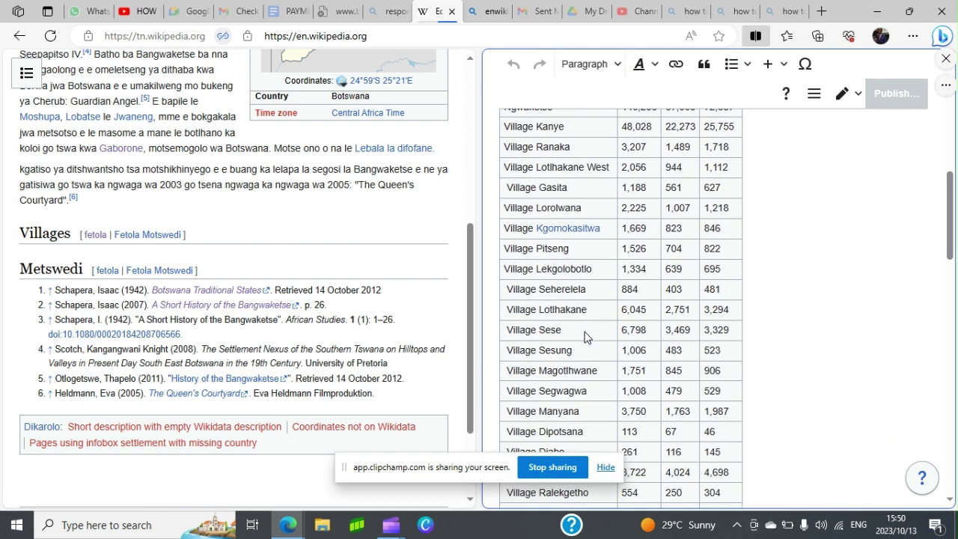
scroll(584, 337, up, 2)
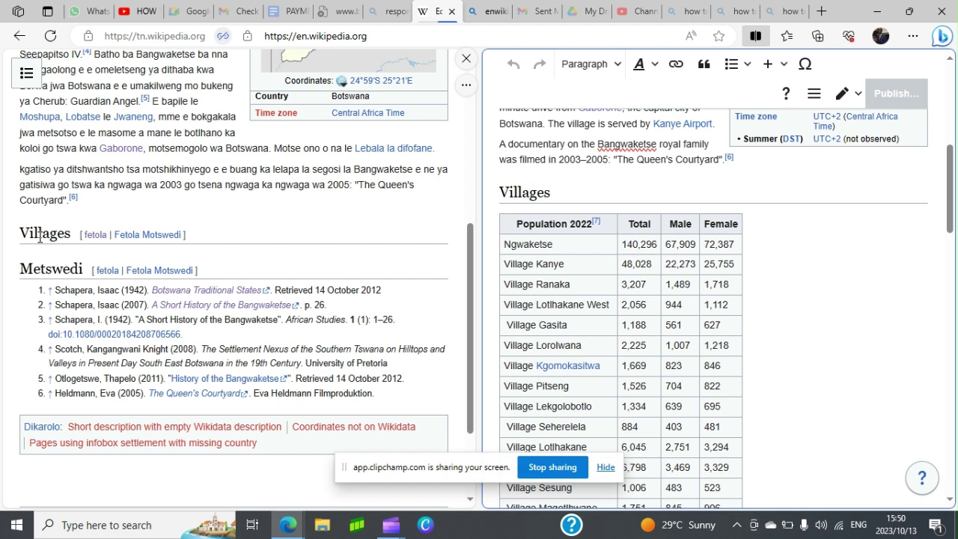
Edit the Villages section of the Setswana article and insert a blank four-by-four table under its heading.
click(86, 236)
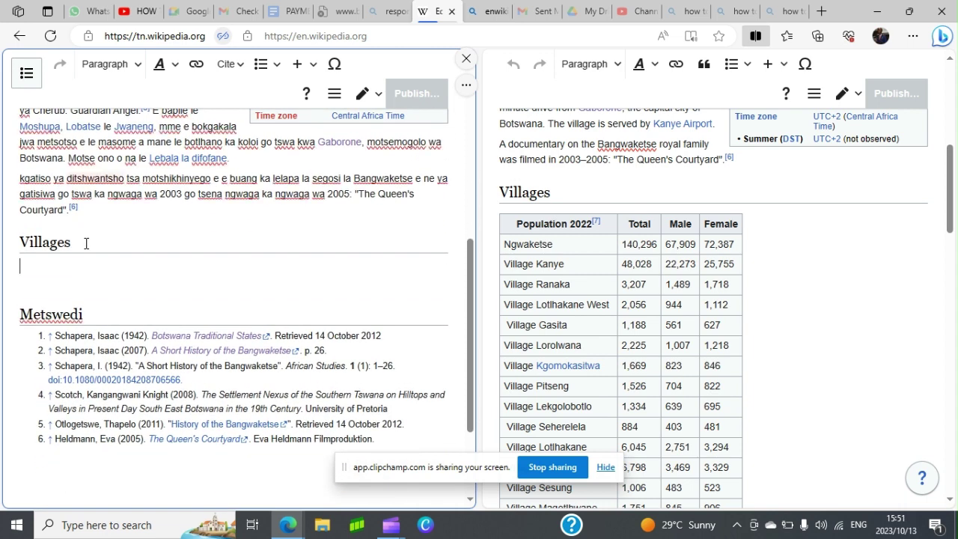
scroll(93, 247, up, 2)
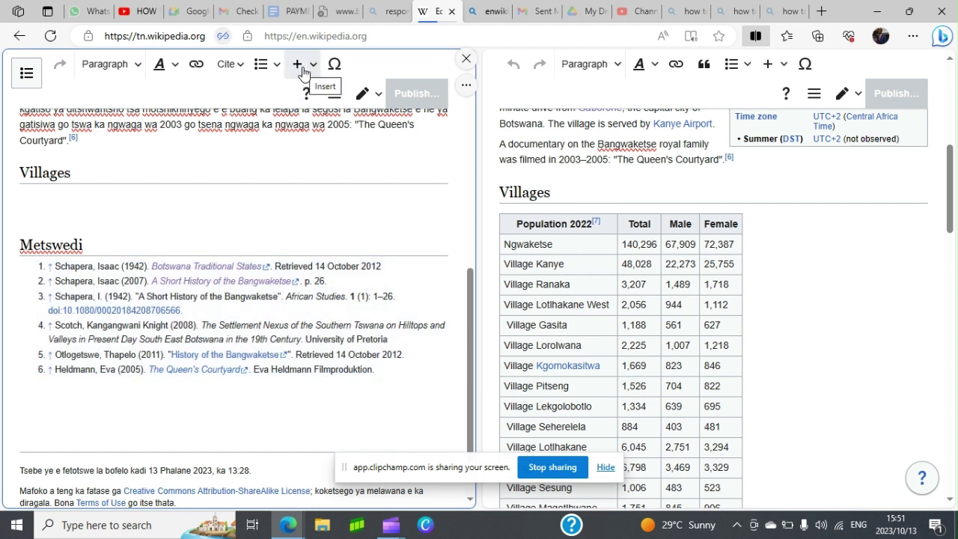
click(301, 66)
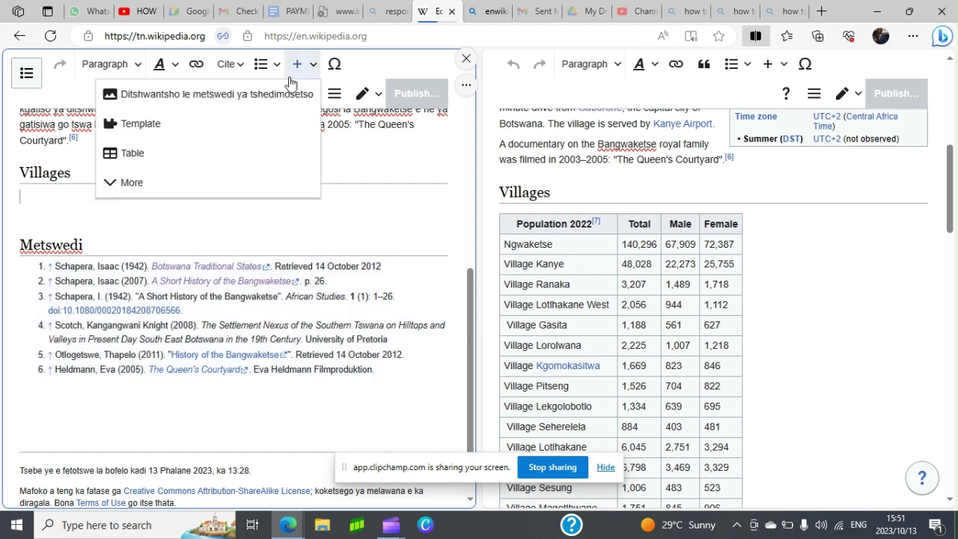
click(169, 156)
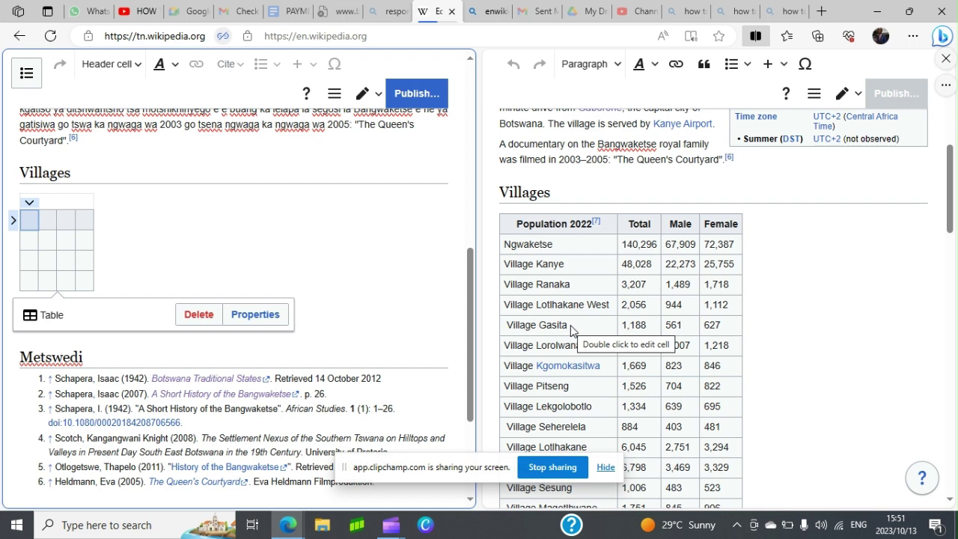
scroll(573, 330, down, 5)
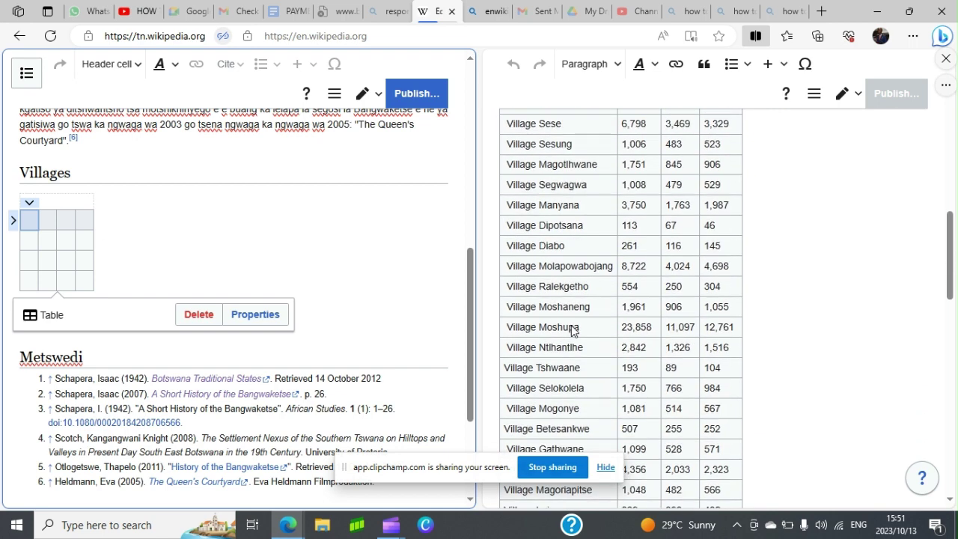
scroll(572, 330, up, 2)
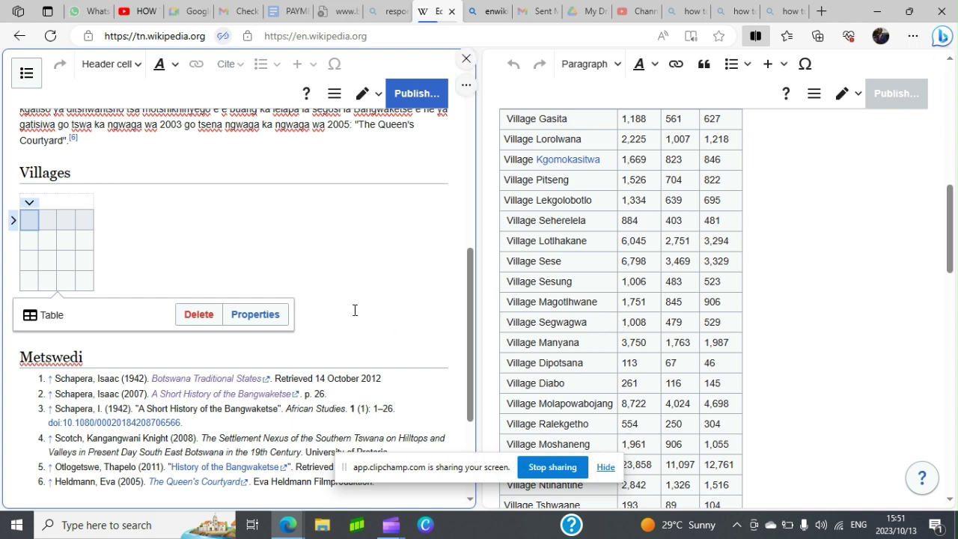
scroll(389, 311, up, 3)
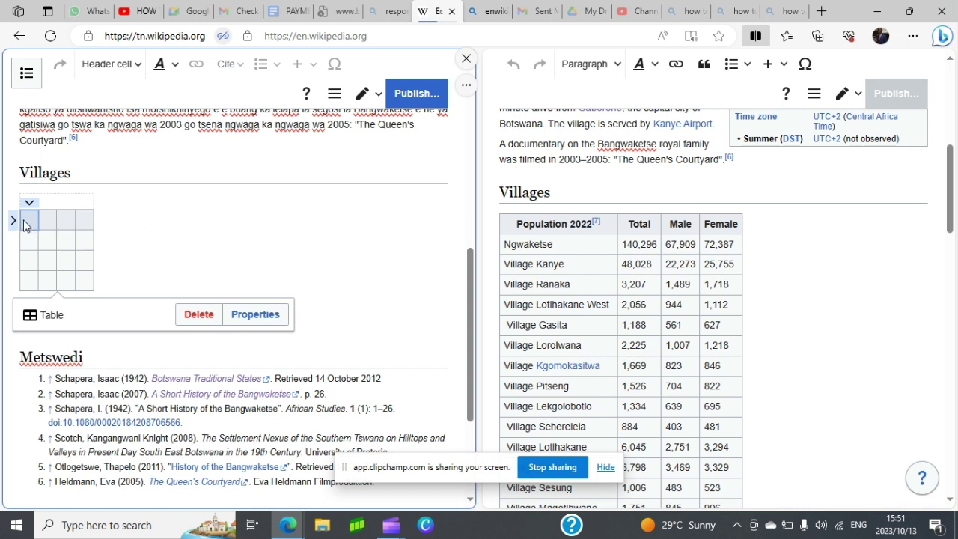
text(Po)
key(BackSpace)
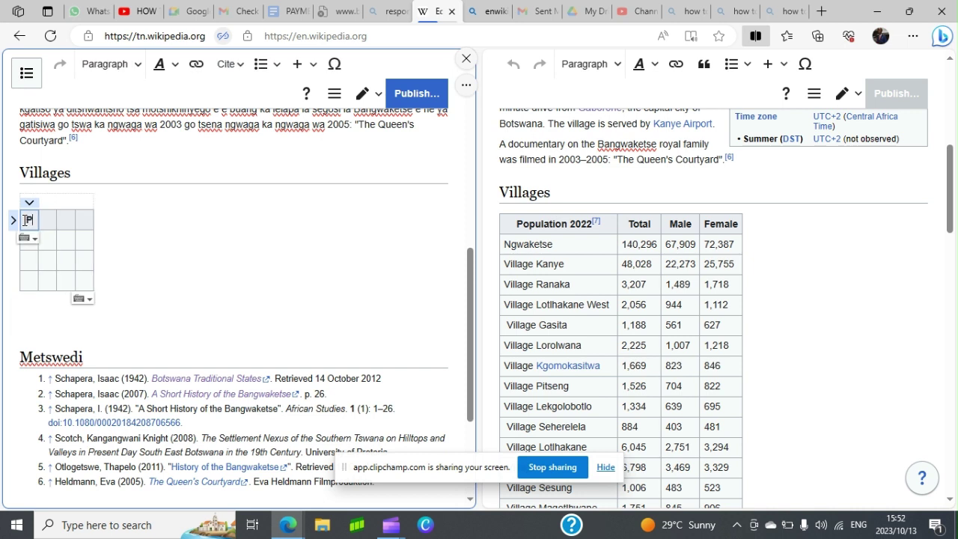
text(opul)
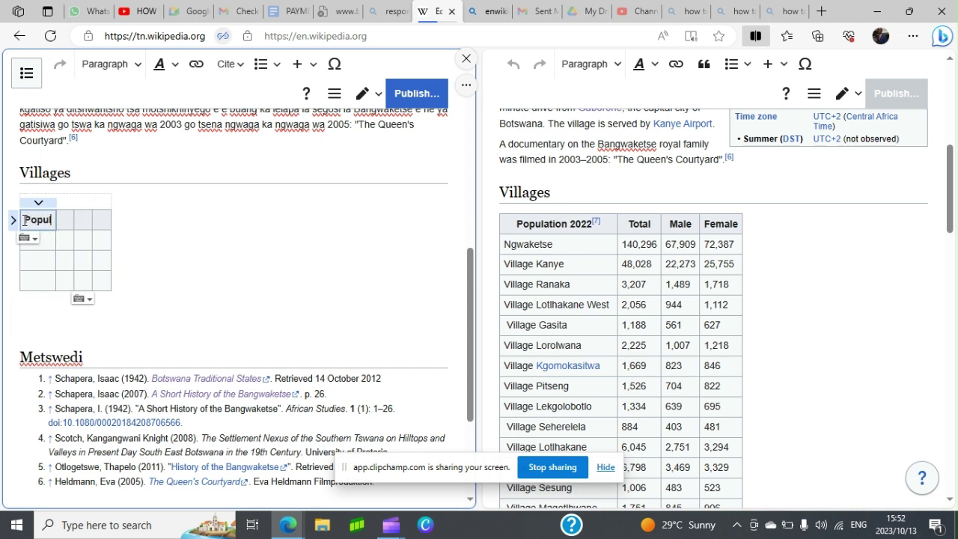
text(ation )
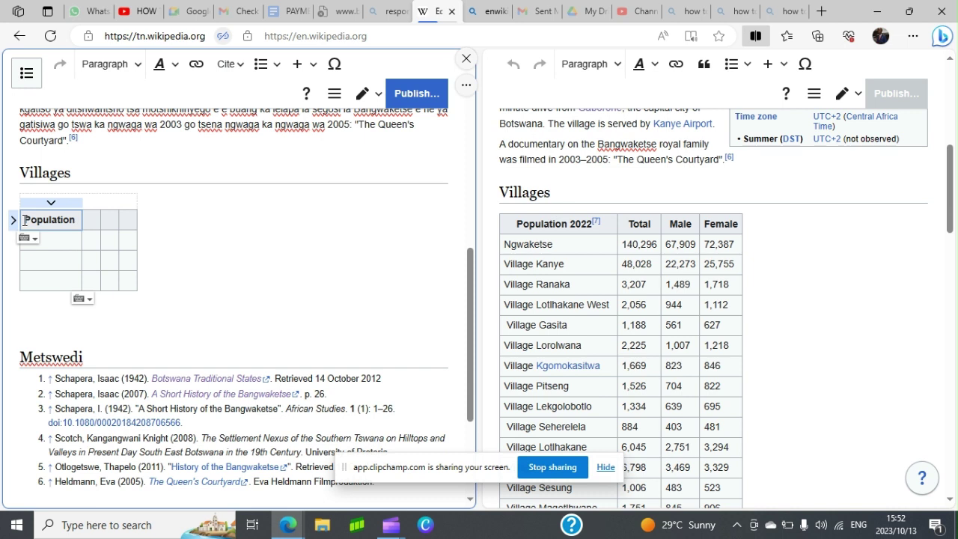
text(0222)
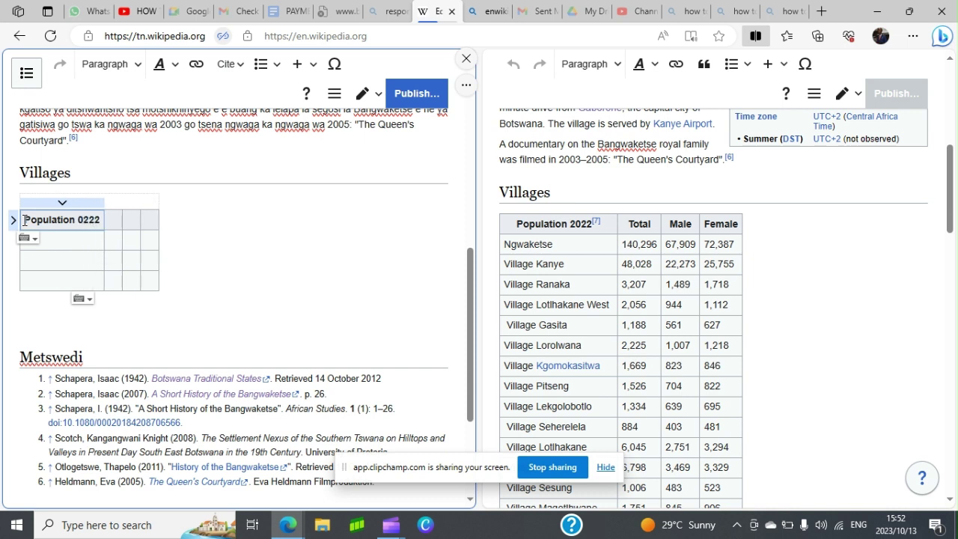
key(BackSpace)
key(BackSpace)
key(BackSpace)
key(BackSpace)
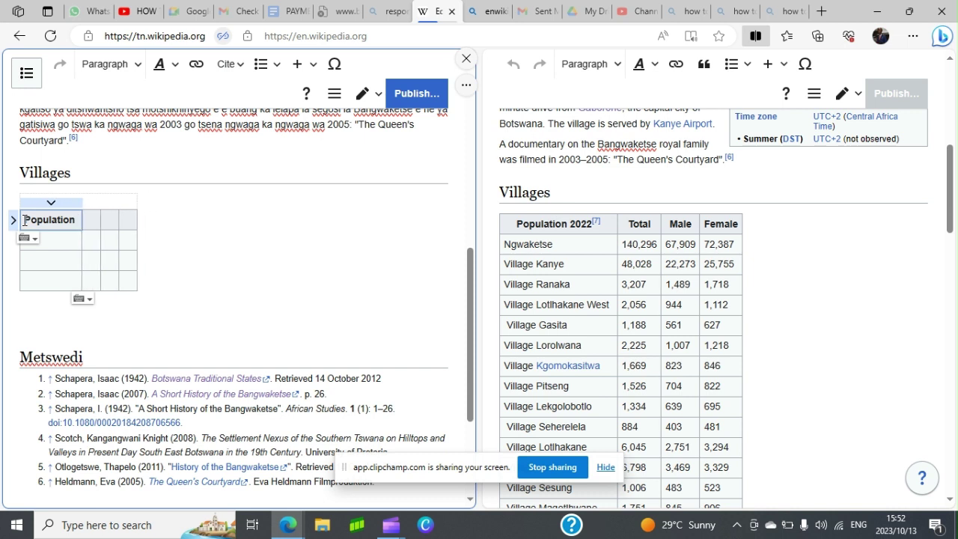
text(2022)
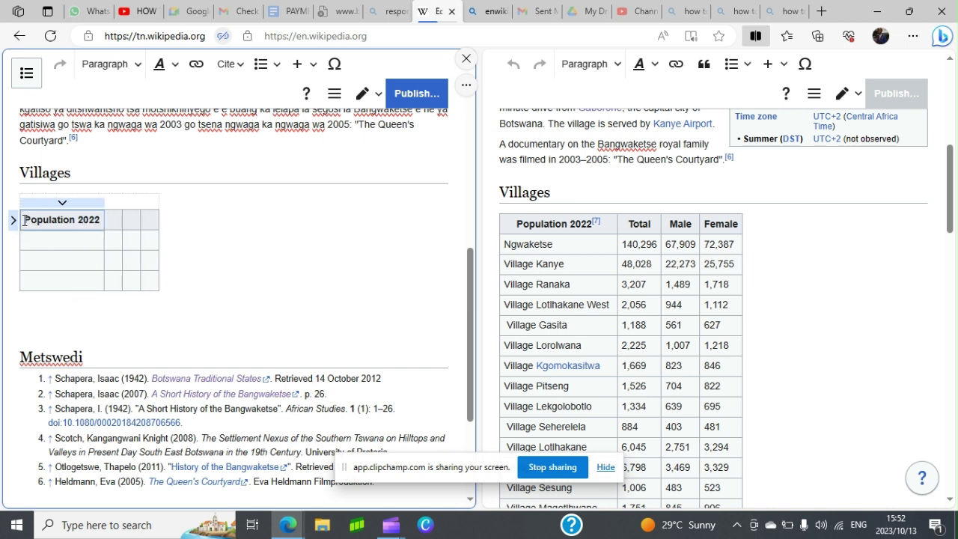
key(BackSpace)
key(BackSpace)
key(BackSpace)
key(BackSpace)
key(BackSpace)
key(BackSpace)
key(BackSpace)
key(BackSpace)
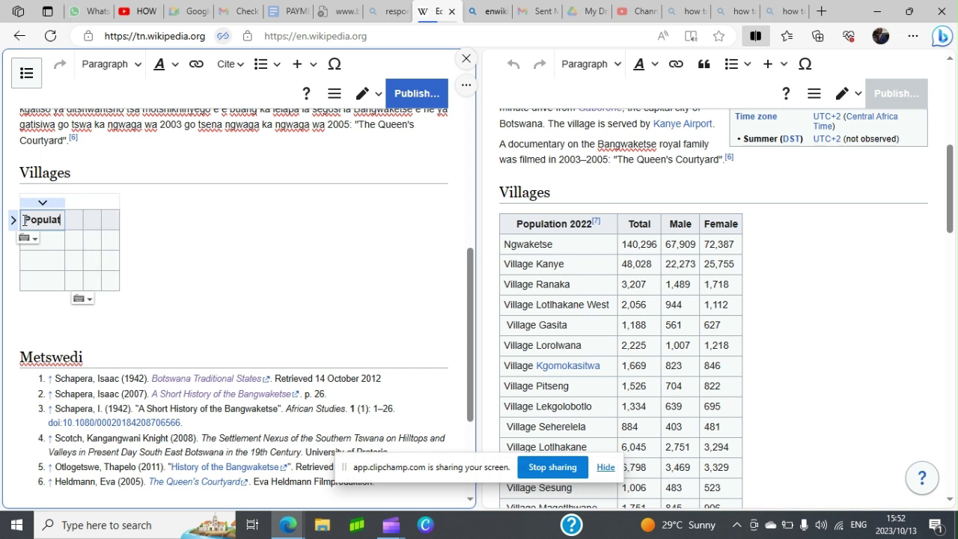
key(BackSpace)
key(BackSpace)
key(BackSpace)
key(BackSpace)
key(BackSpace)
key(BackSpace)
key(BackSpace)
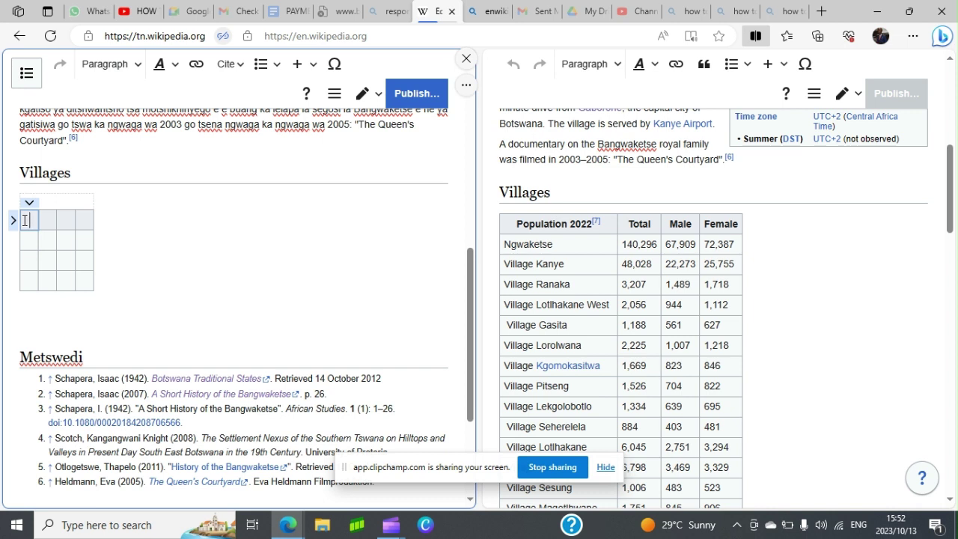
Enter the heading "Palo ya batho ka 2022" in the first header cell of the new Villages table.
text(Palo)
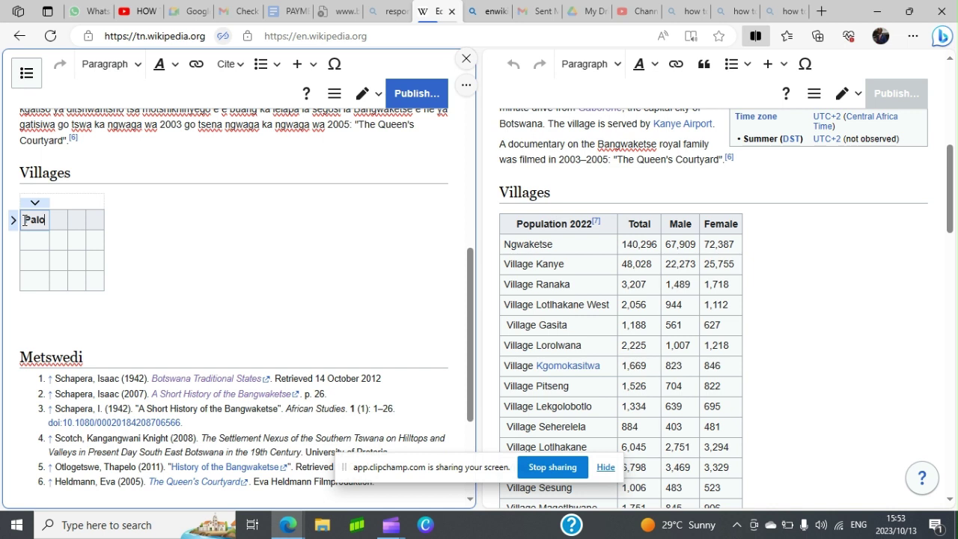
text(ya)
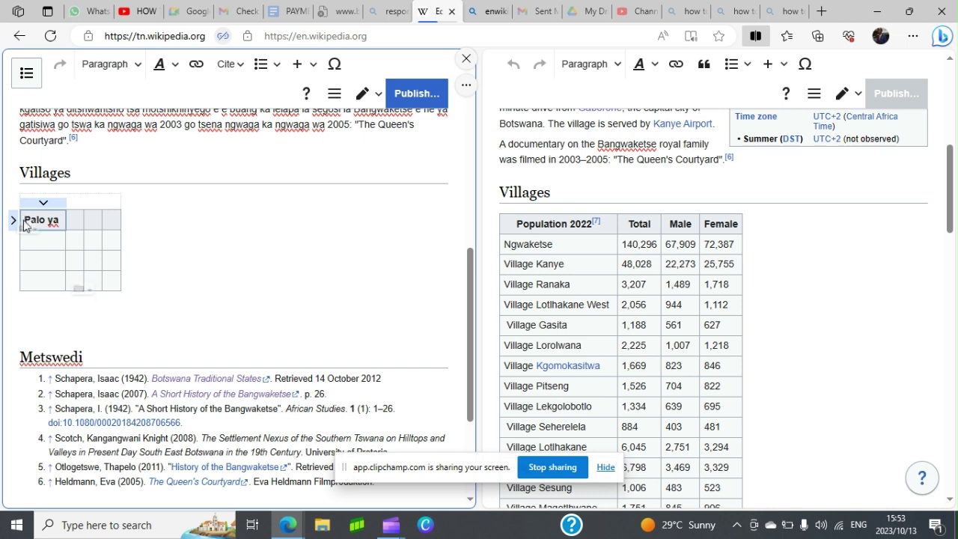
text( ba)
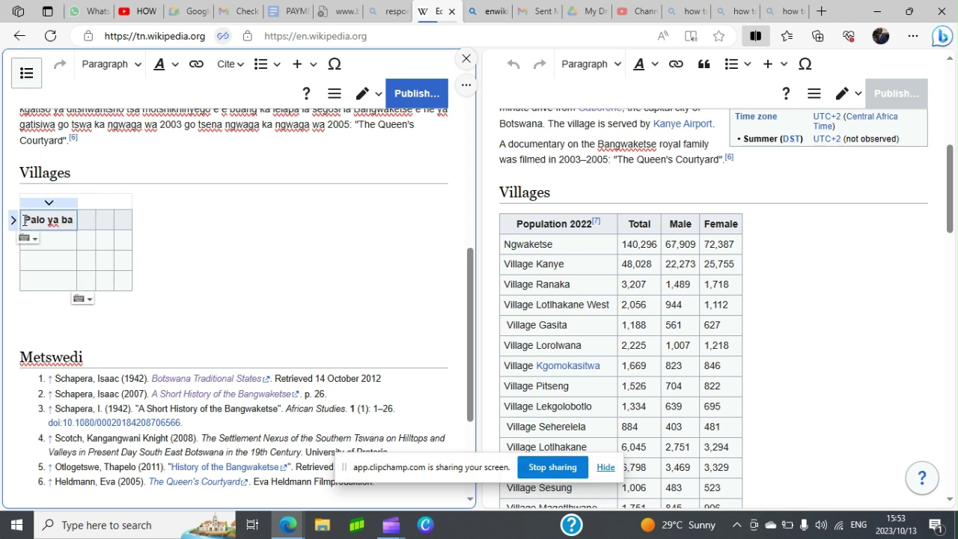
text(tho ka )
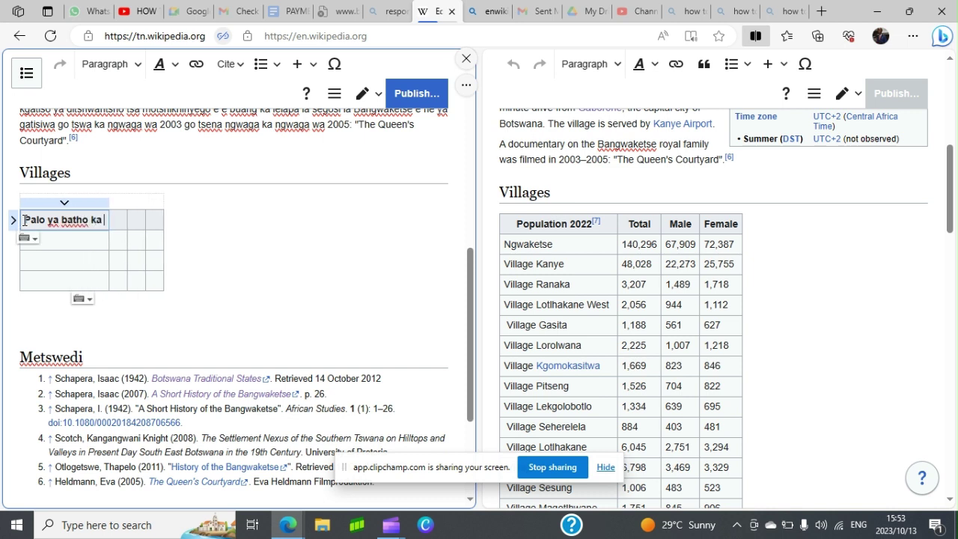
text(2022)
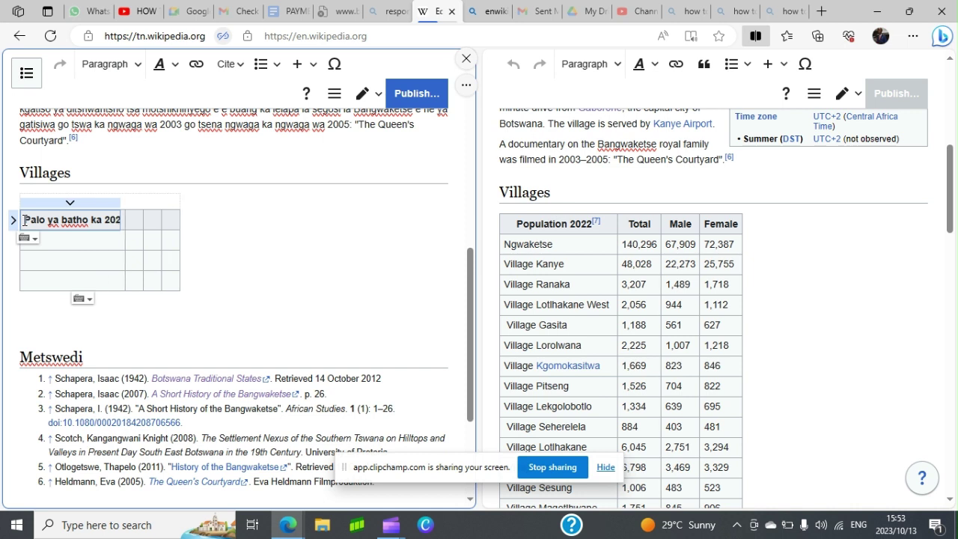
Enter the heading "Palogotlhe" in the second header cell for the total population column.
click(138, 224)
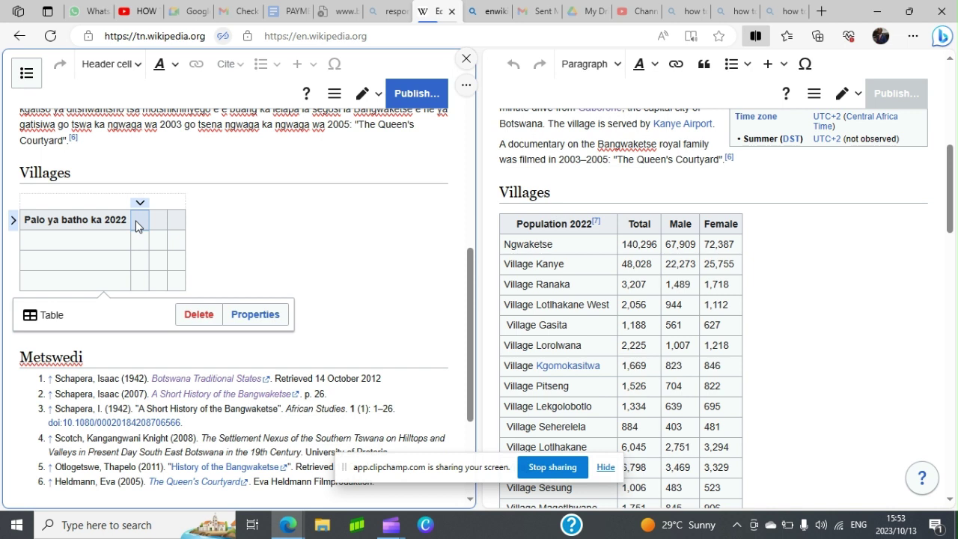
text(Palo)
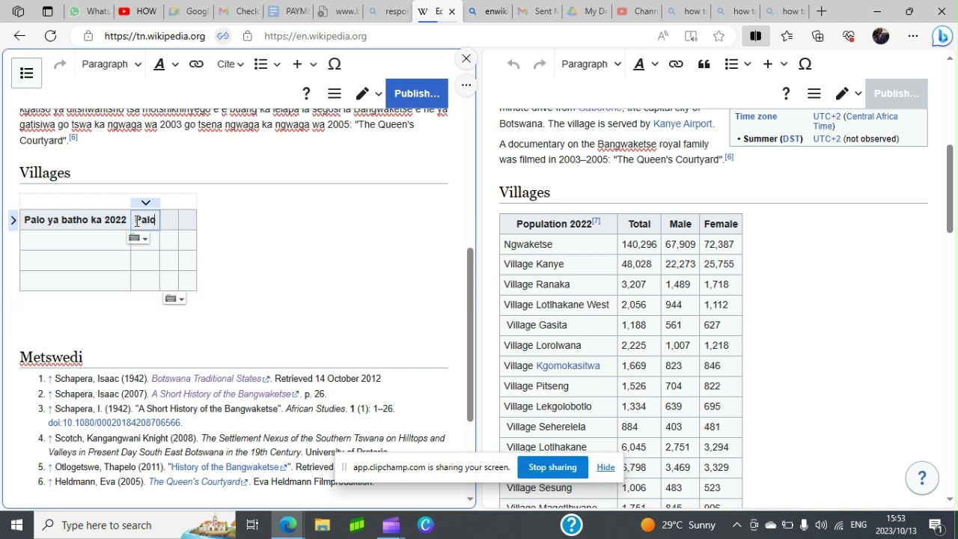
text(gotlho)
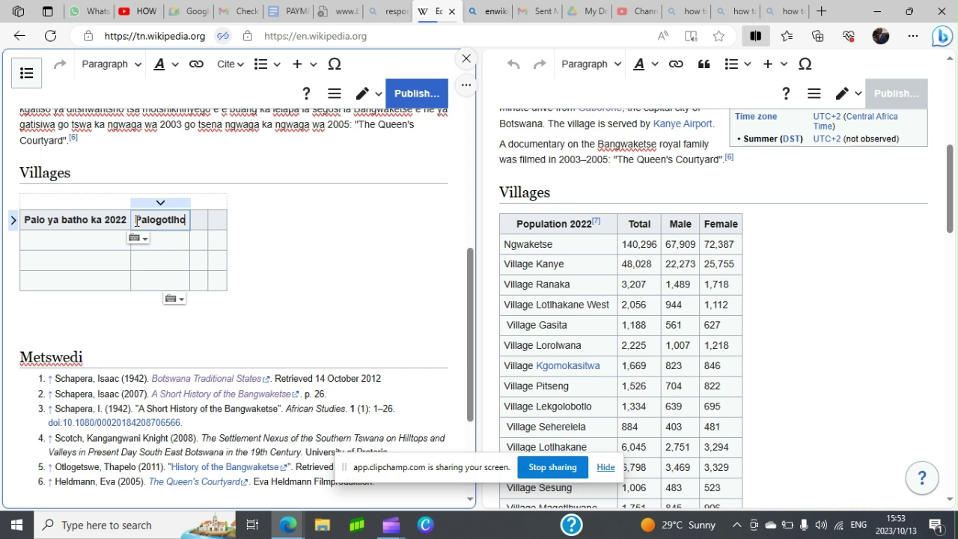
key(BackSpace)
text(e)
Fill the last two header cells with "Borre" for males and "Bomme" for females.
click(197, 225)
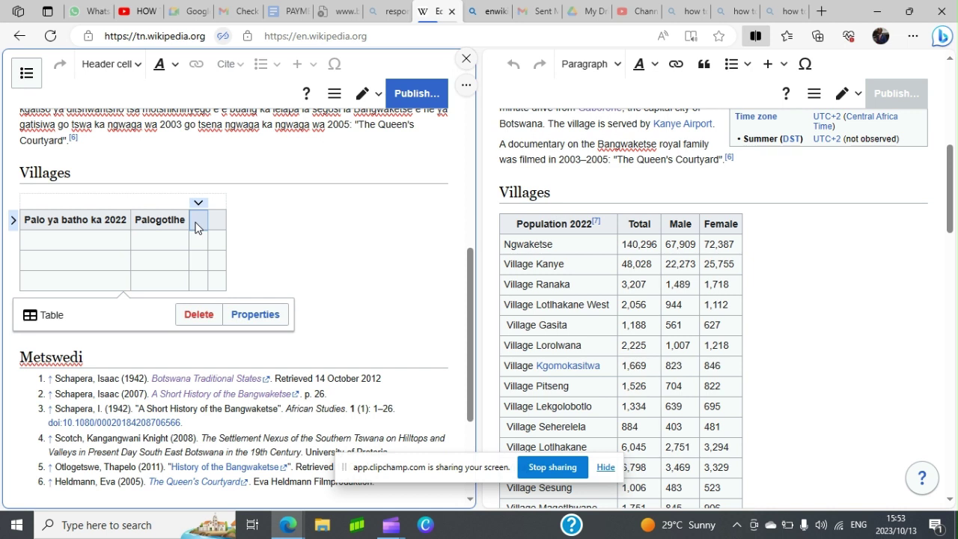
text(Ba)
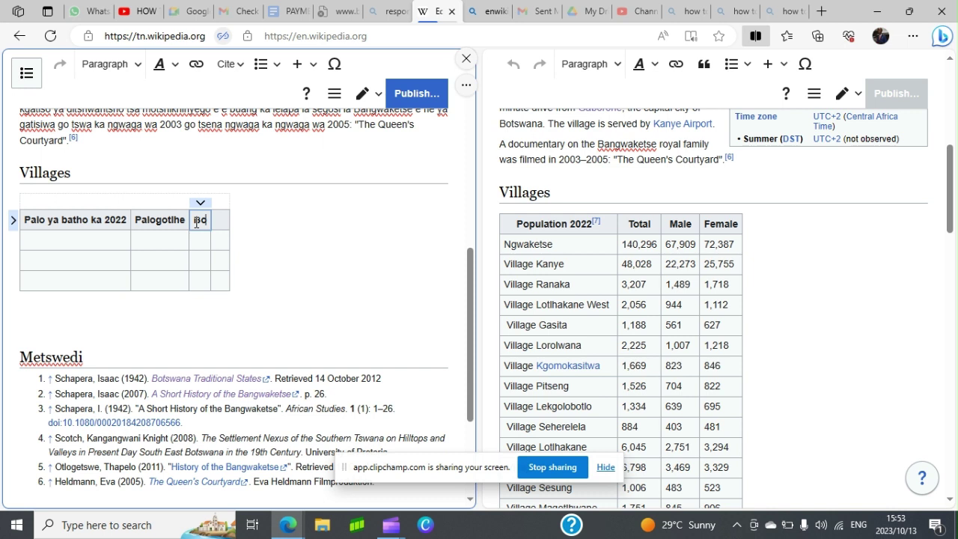
text(rre)
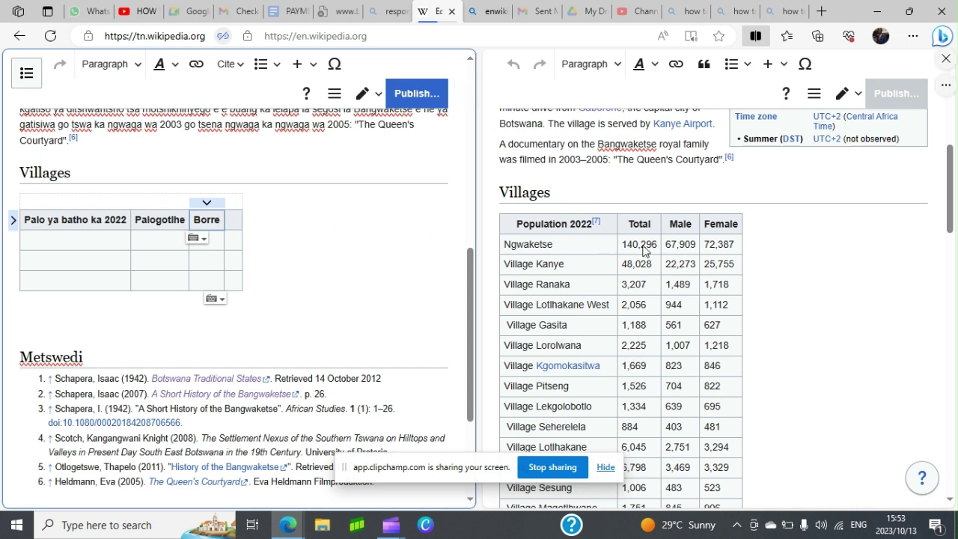
click(233, 224)
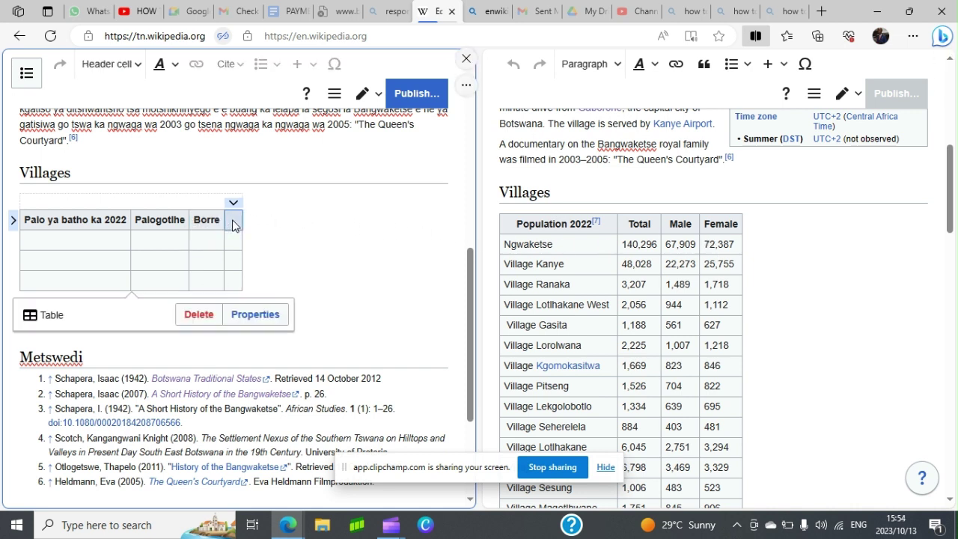
click(233, 223)
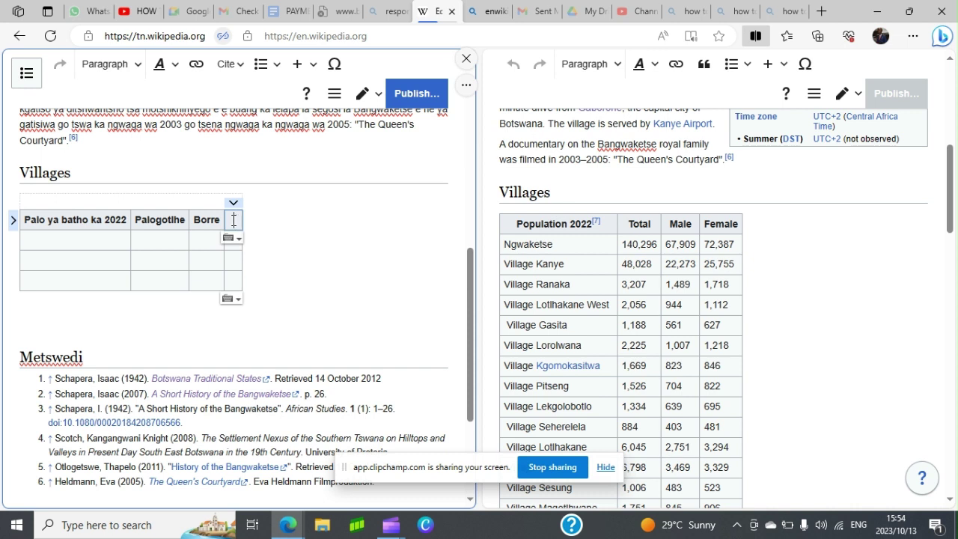
text(Bomme)
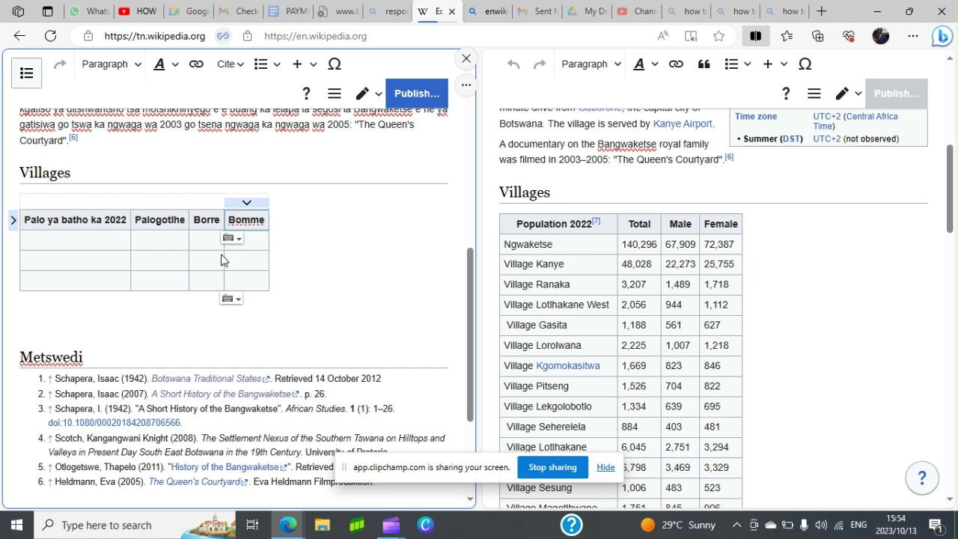
Label the first data row Ngwaketse and enter 140,296 in its Bomme cell.
click(46, 239)
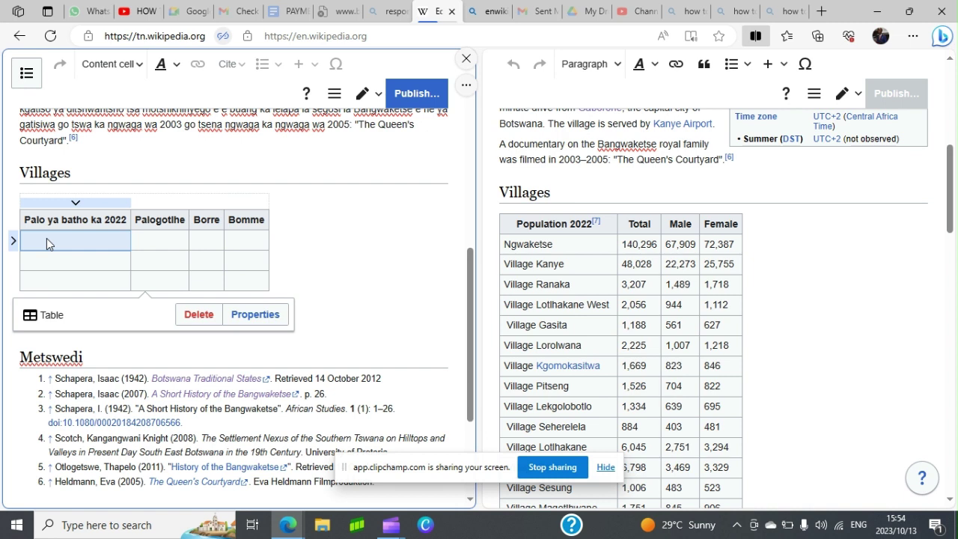
text(Ngwak)
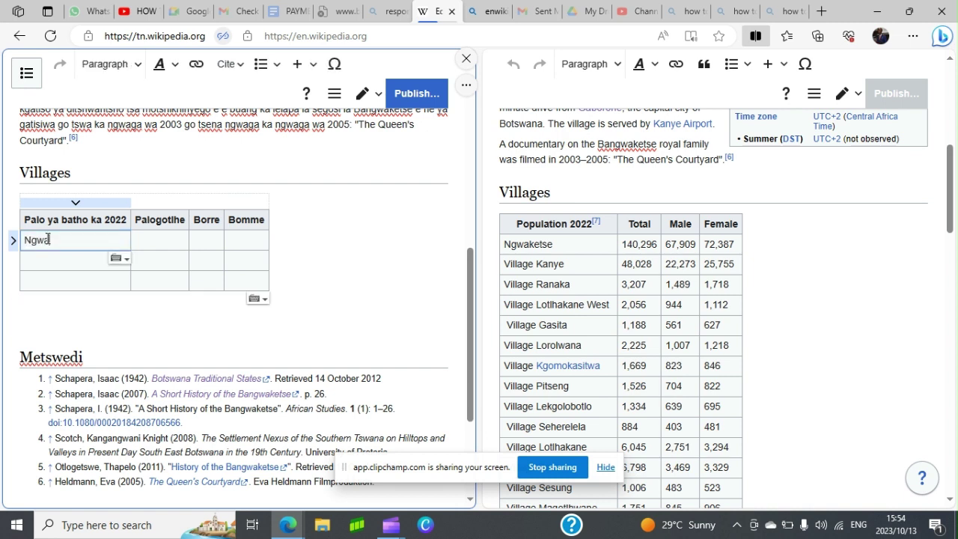
text(etse)
click(147, 239)
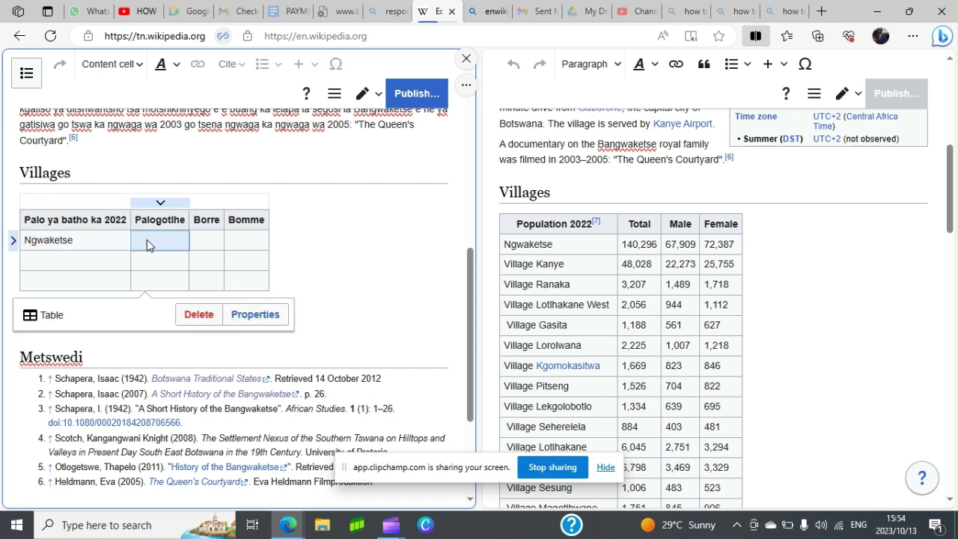
key(Tab)
key(Tab)
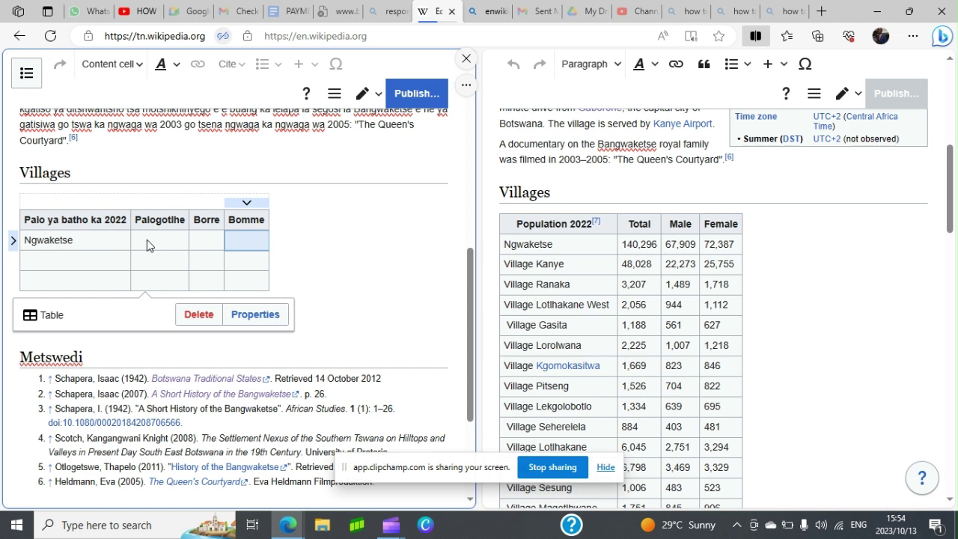
text(140)
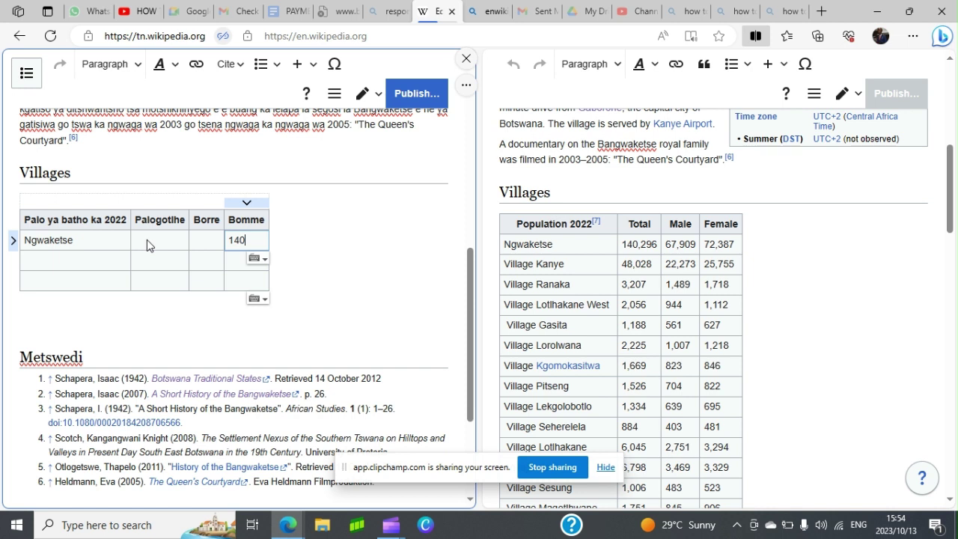
key(Escape)
text(,296)
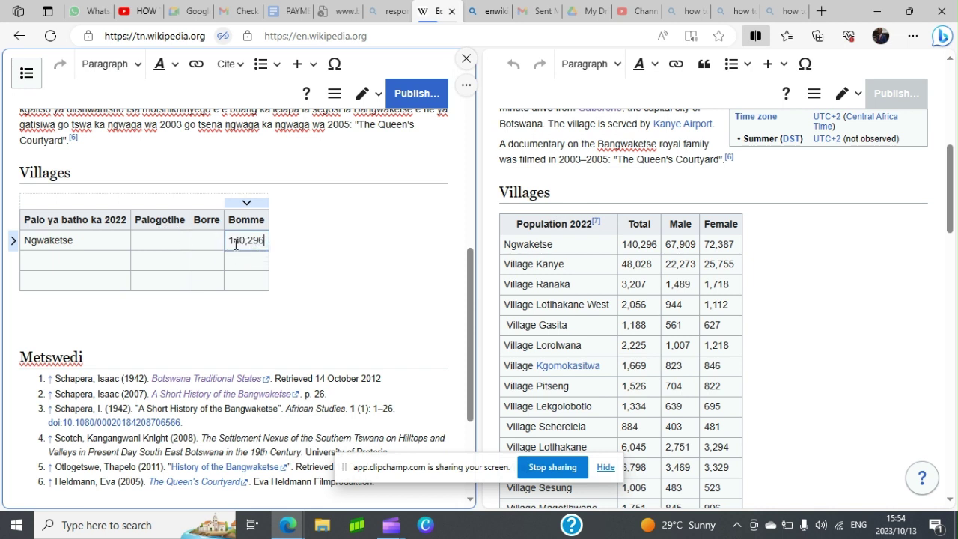
Move the 140,296 figure from the Bomme cell to the Palogotlhe cell of the Ngwaketse row.
drag(229, 240, 265, 243)
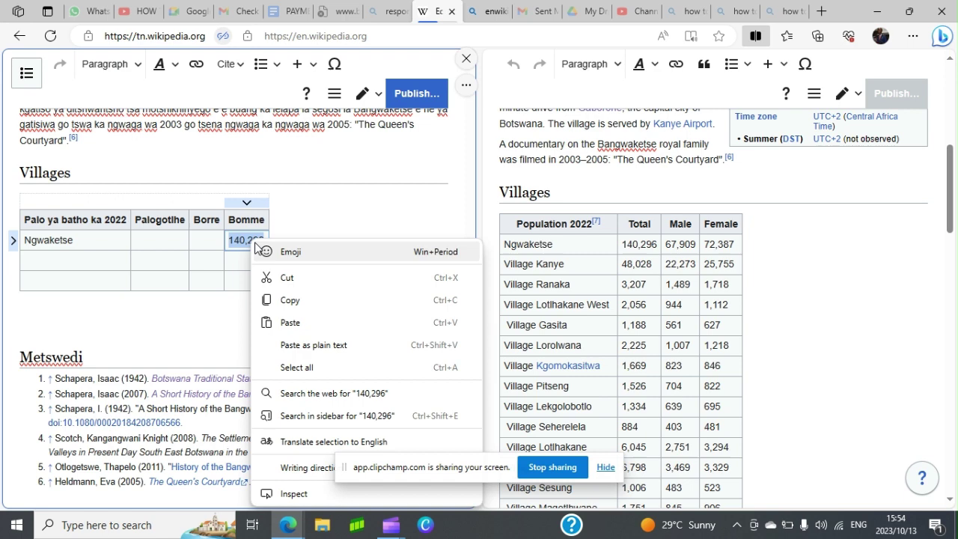
click(284, 277)
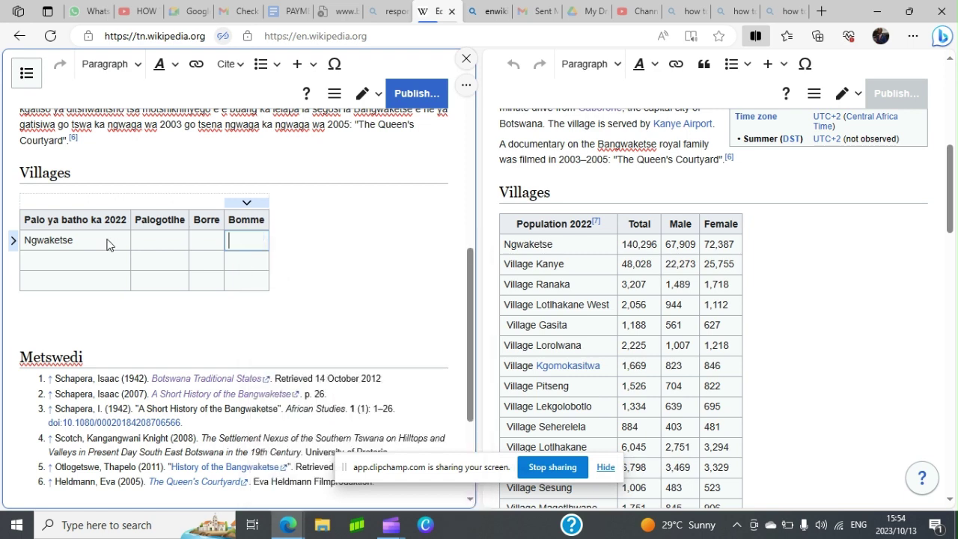
click(163, 240)
right_click(163, 241)
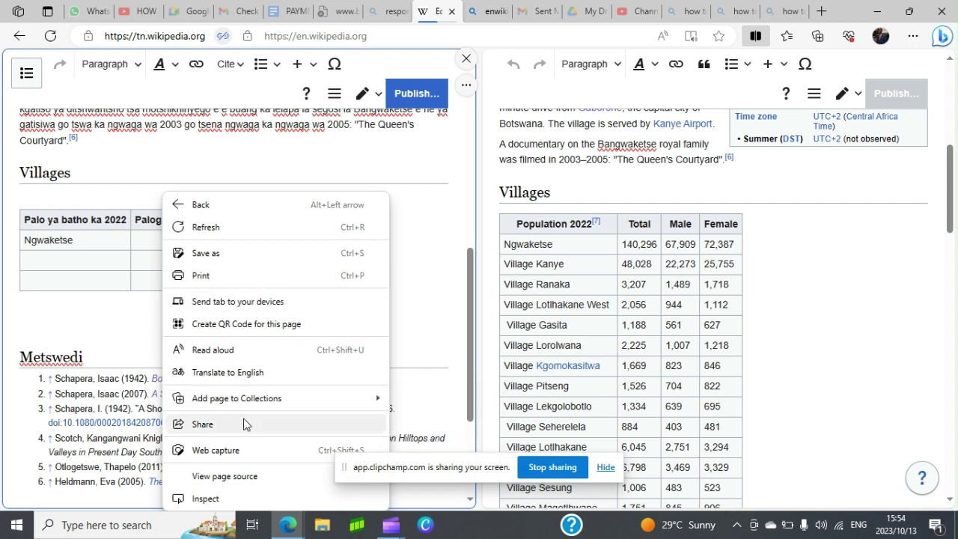
click(145, 249)
right_click(142, 247)
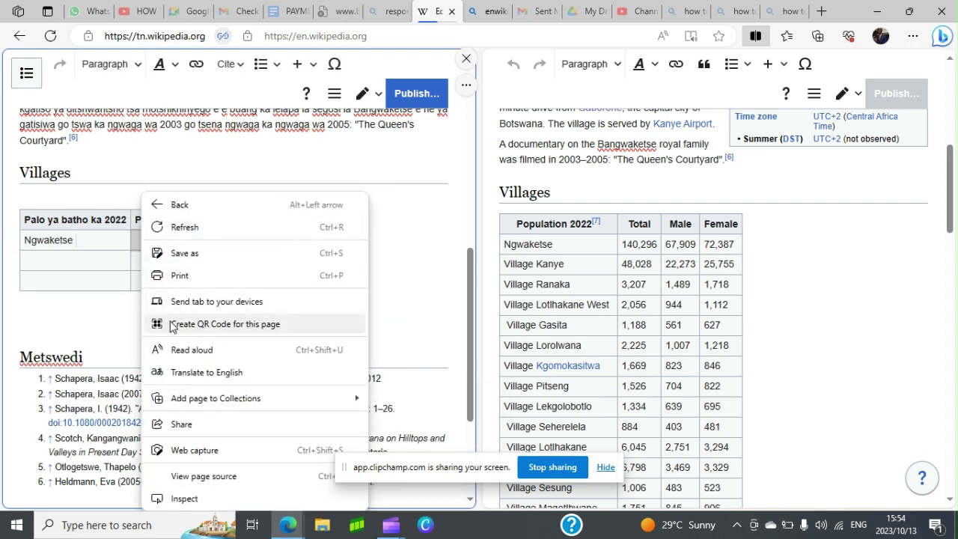
click(133, 310)
click(161, 242)
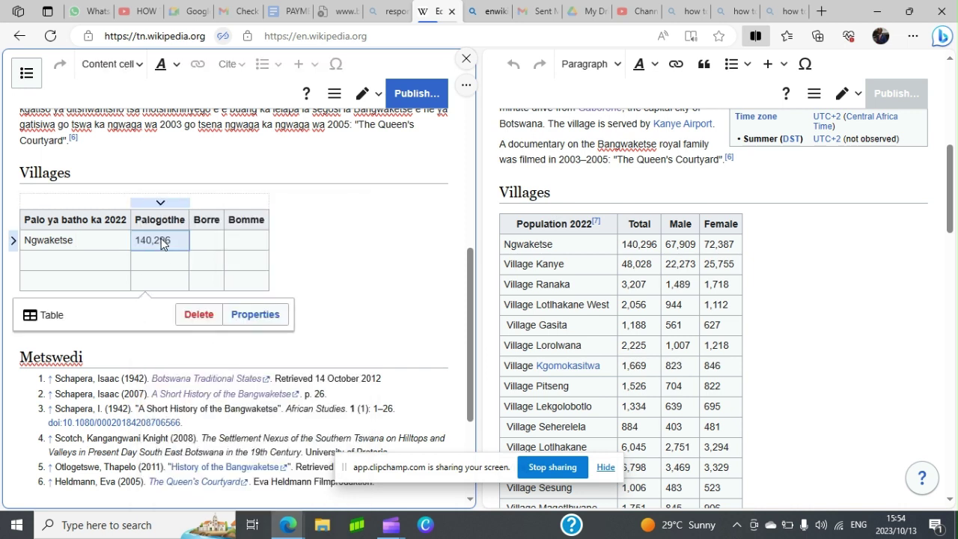
Complete the Ngwaketse row with 67,909 under Borre and 72,387 under Bomme.
click(201, 243)
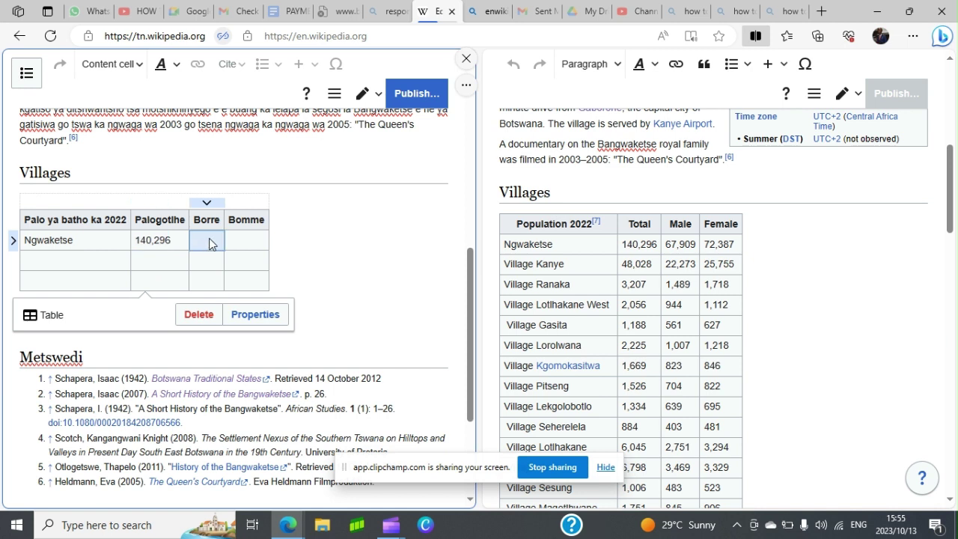
text(67)
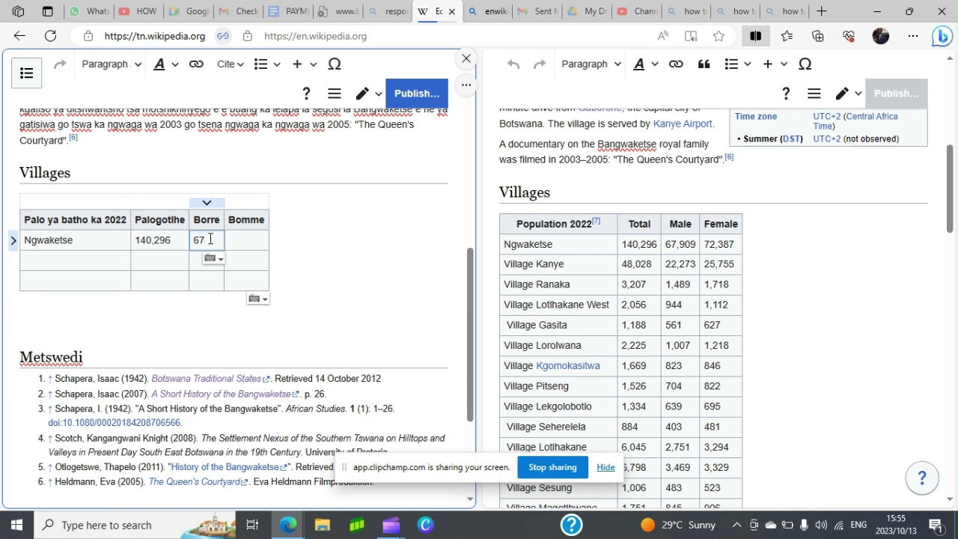
text(,909)
click(235, 240)
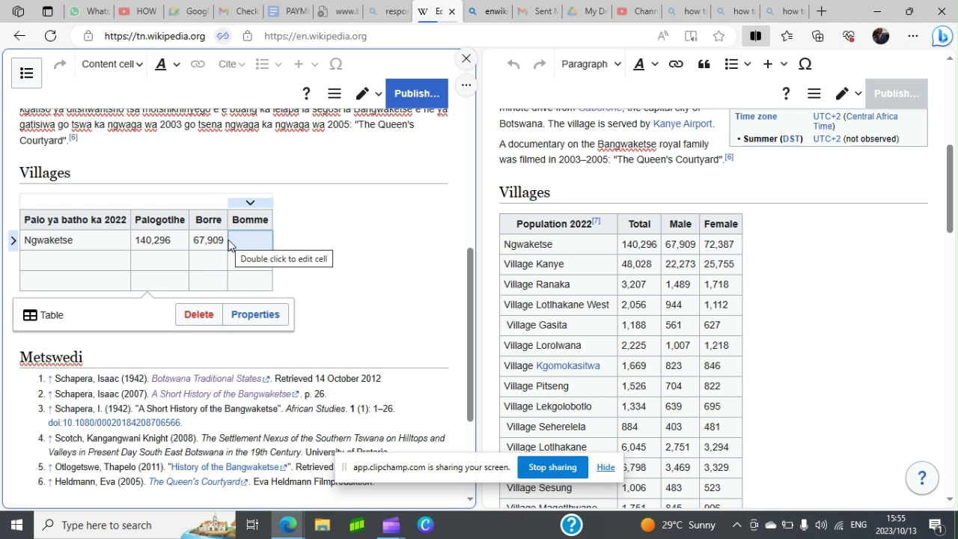
double_click(230, 241)
text(72)
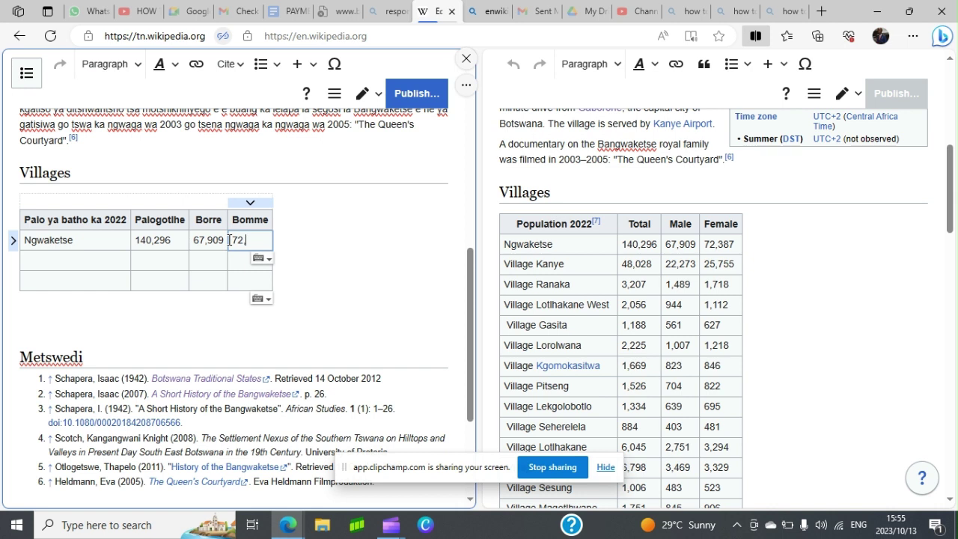
text(,387)
Label the second data row Village Kanye and enter 48,028 in its Palogotlhe cell.
click(47, 258)
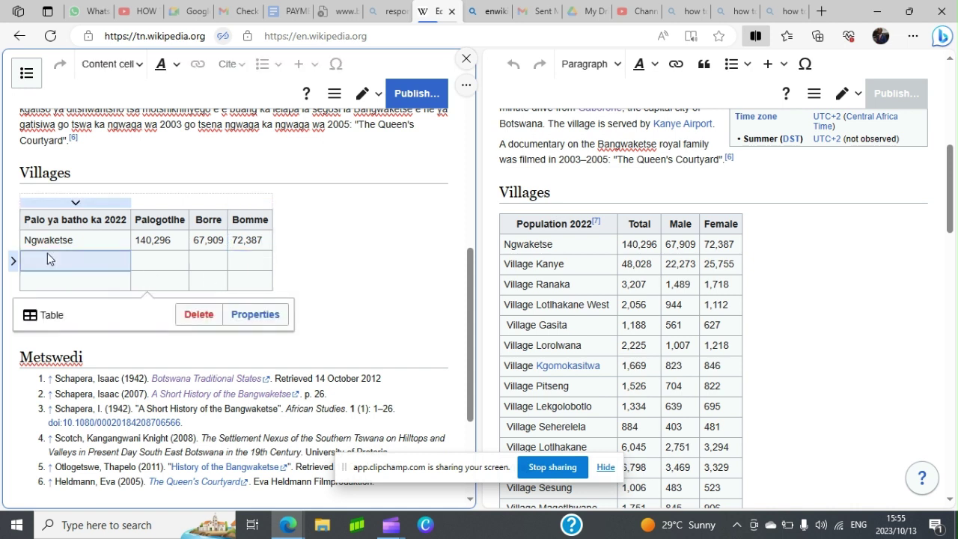
text(Vi)
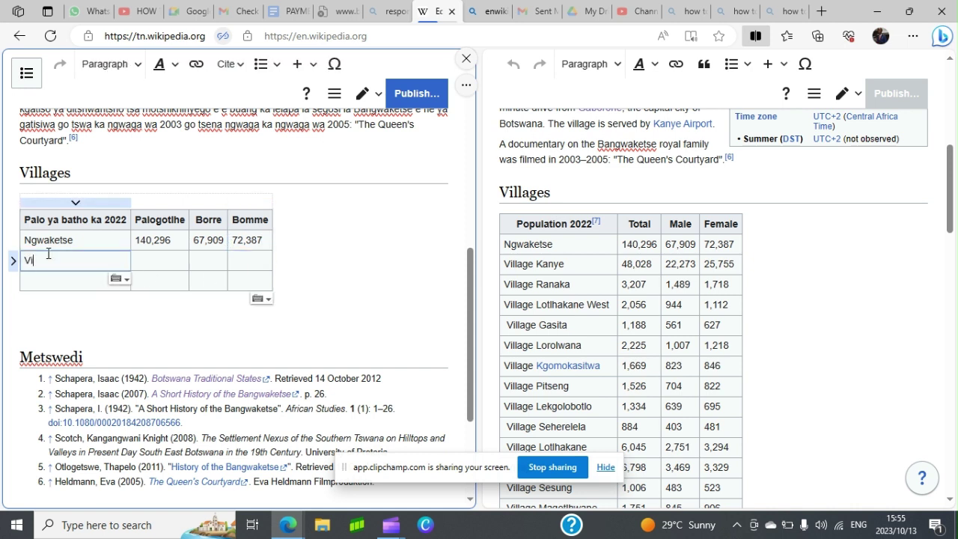
text(llage Kanye)
click(167, 263)
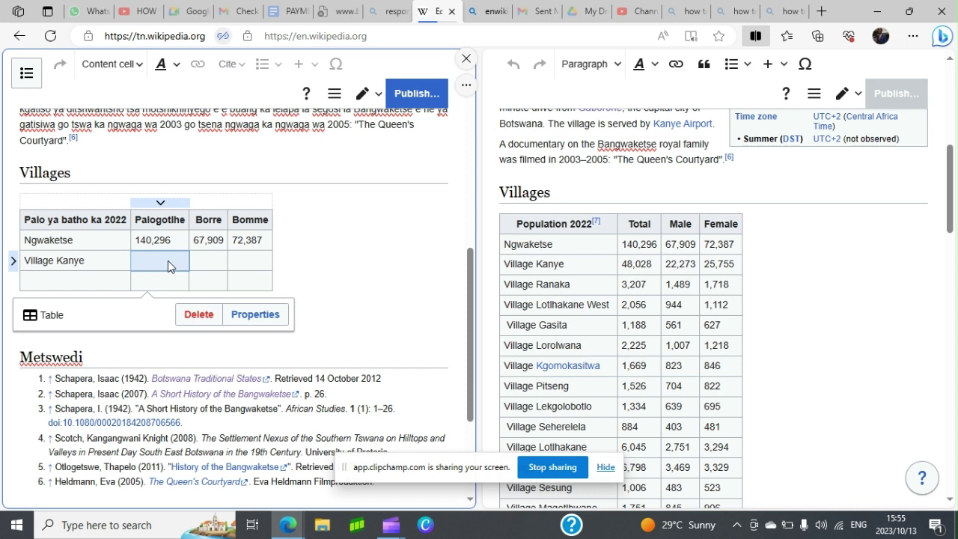
text(48)
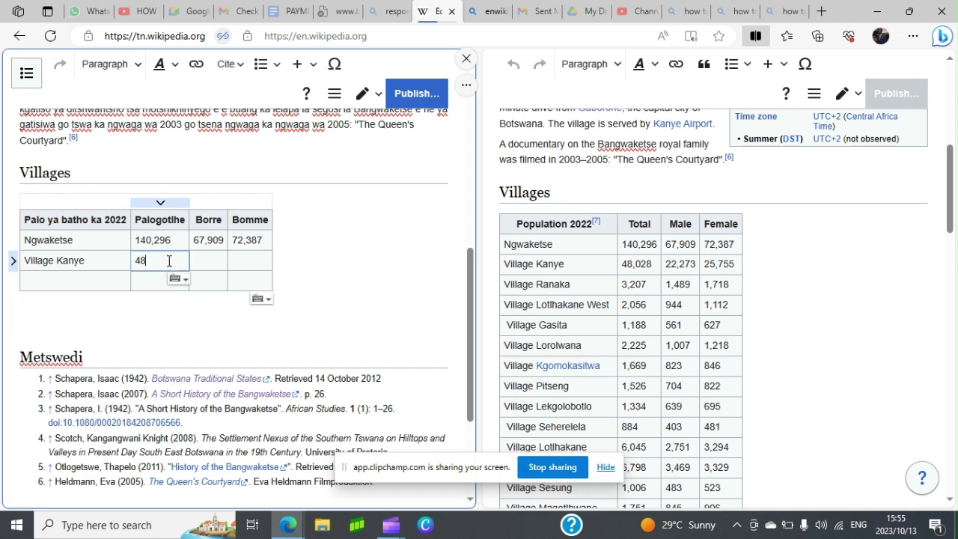
text(,028)
Complete the Village Kanye row with 22,273 under Borre and 25,755 under Bomme.
click(202, 261)
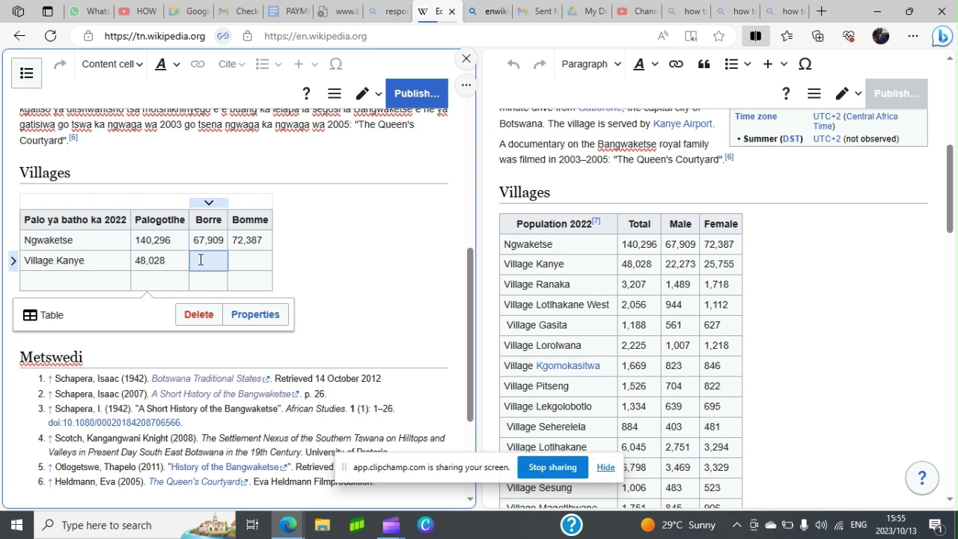
text(2)
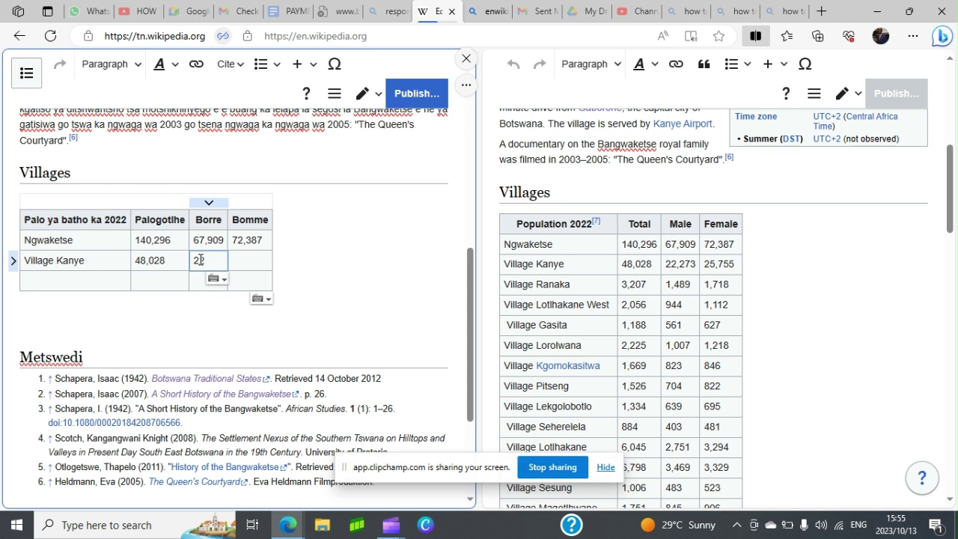
text(2,273)
click(237, 259)
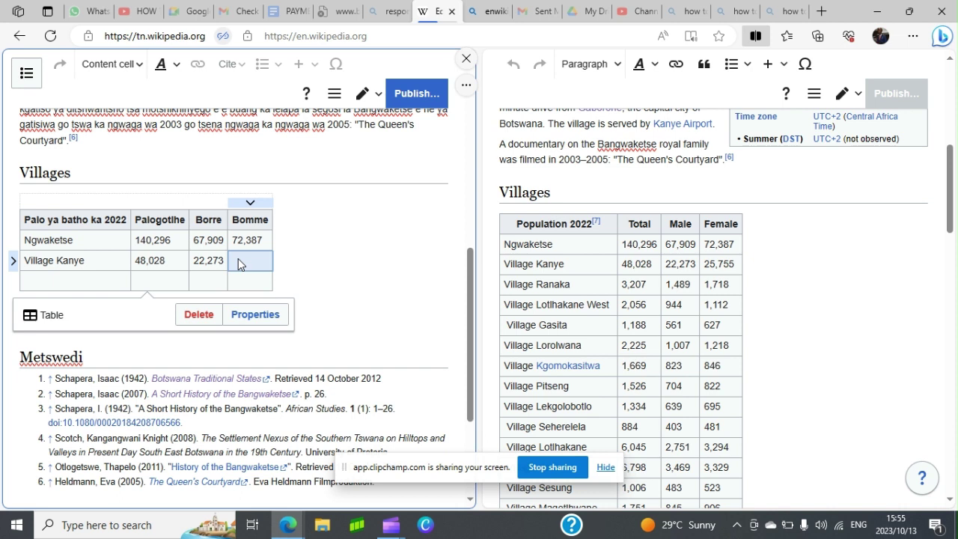
text(2)
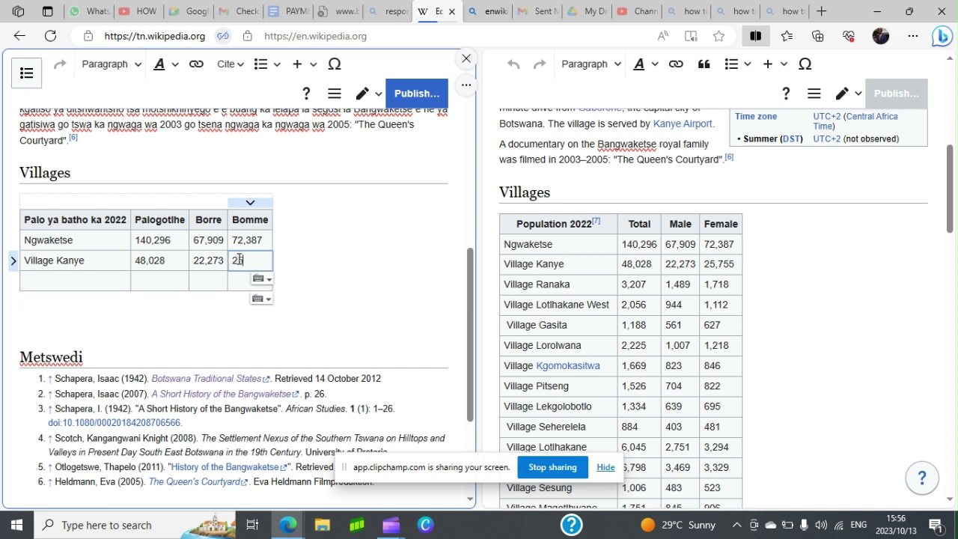
text(5,755)
Enter 1,718 under Bomme and 1,489 under Borre in the empty last row of the Setswana table.
click(241, 283)
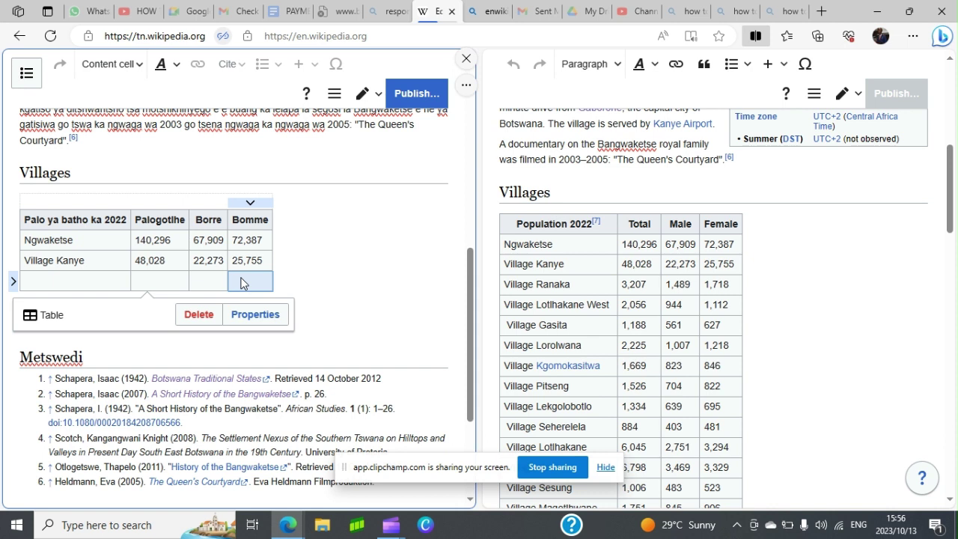
text(1,718)
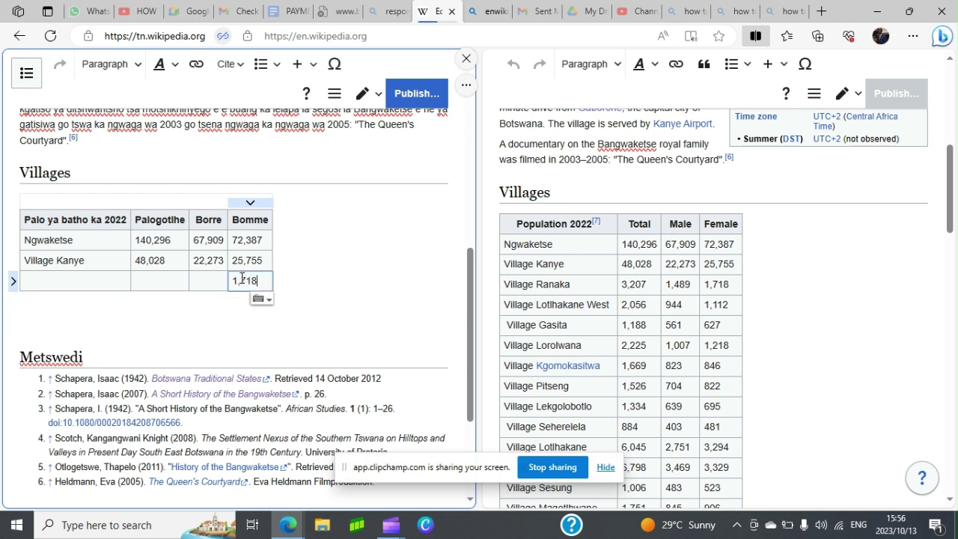
click(201, 280)
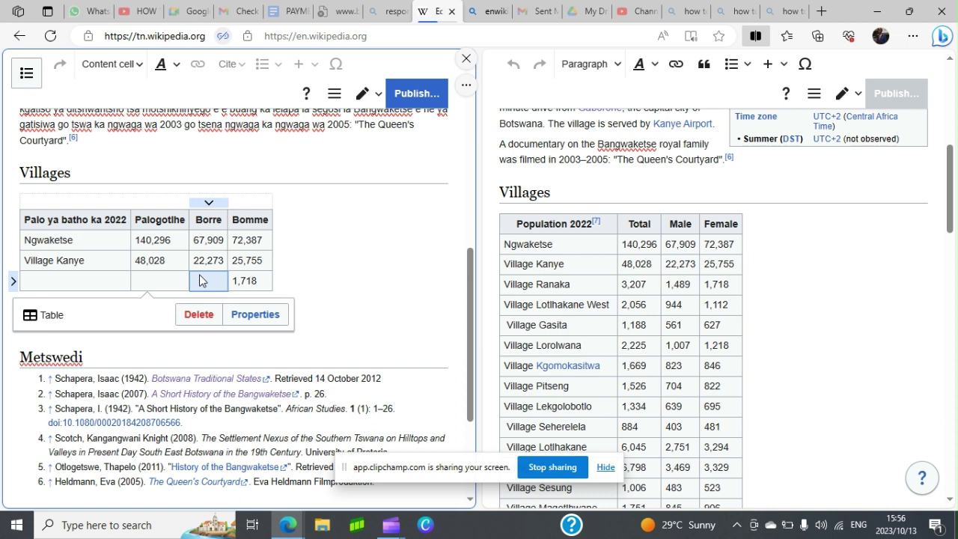
text(1)
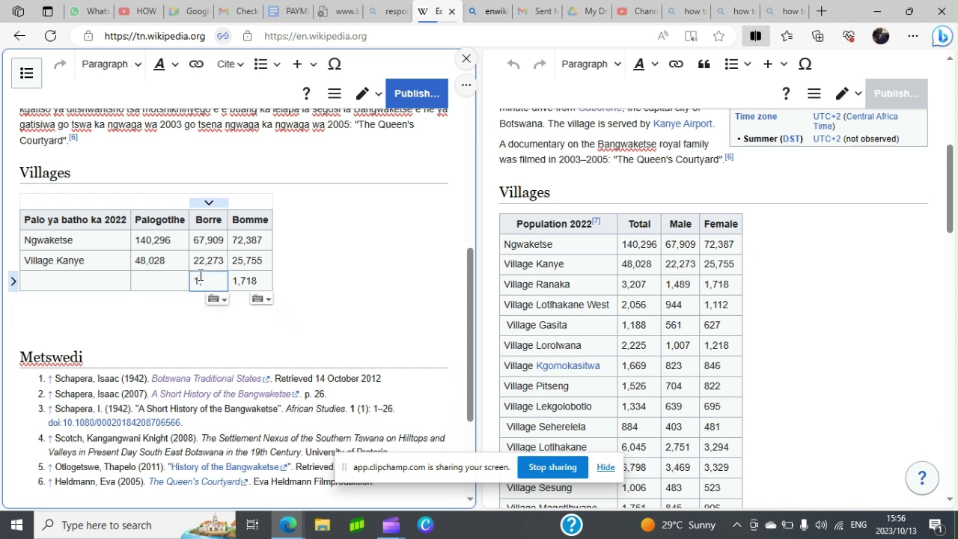
text(,489)
Complete the last row with 3,207 under Palogotlhe and the label Village Ranaka.
click(142, 283)
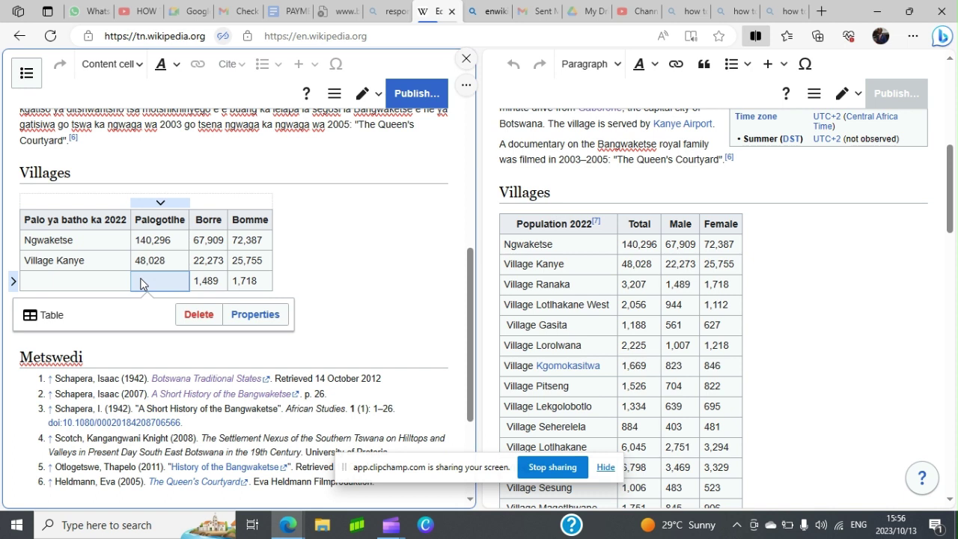
text(3)
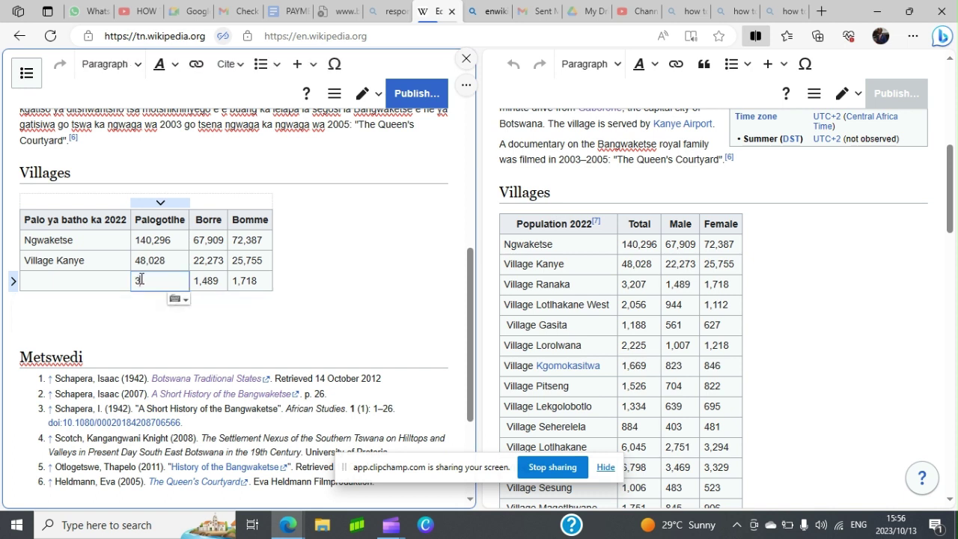
text(,207)
click(42, 288)
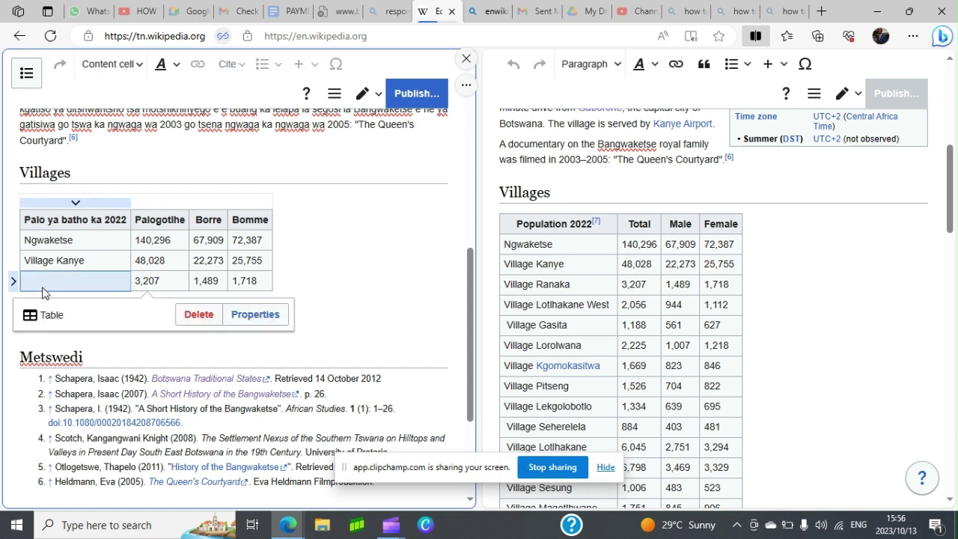
text(Vill)
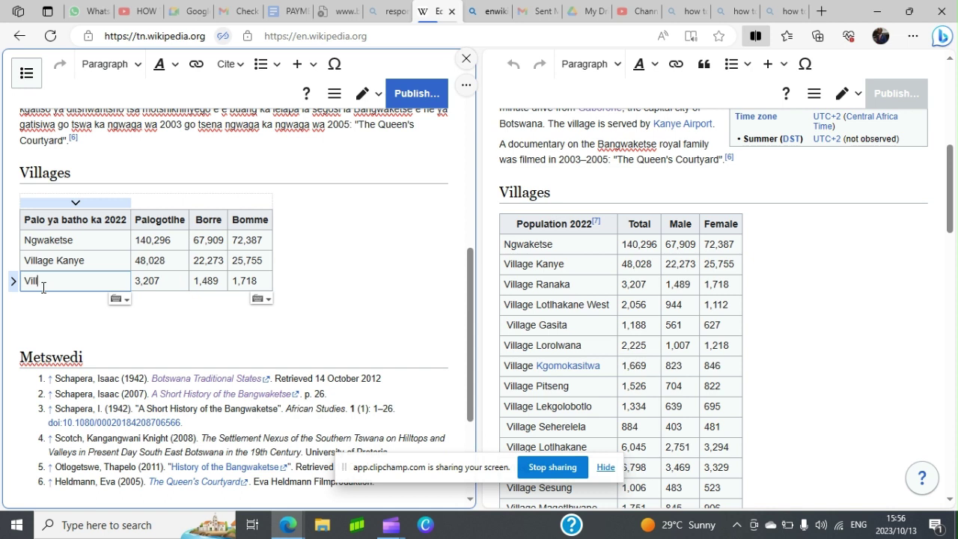
text(age Ranaka)
Insert two empty rows below the Village Ranaka row.
click(21, 287)
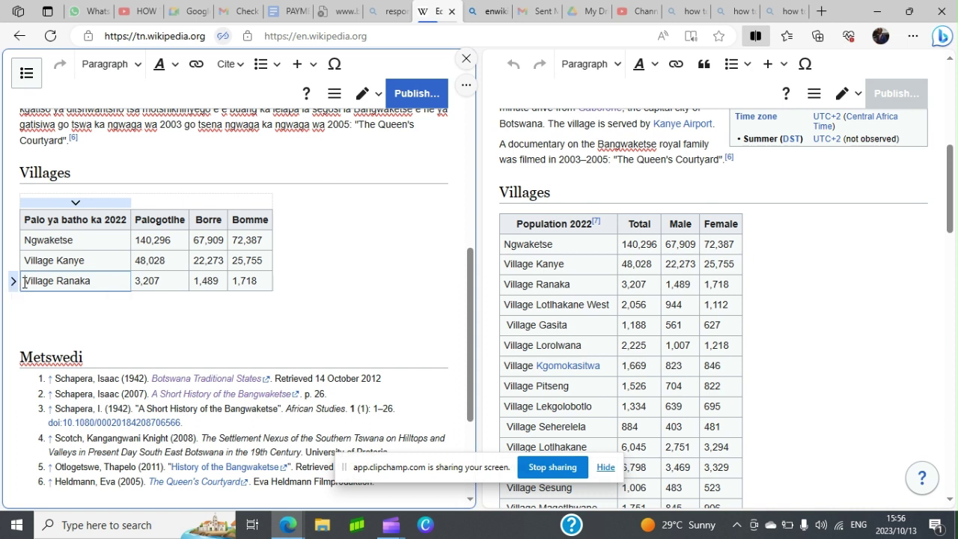
click(14, 285)
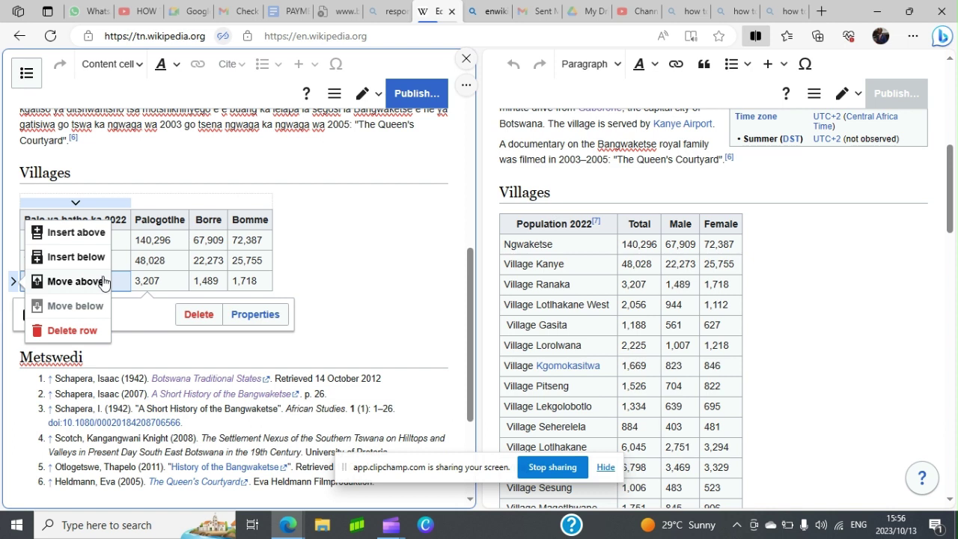
click(60, 257)
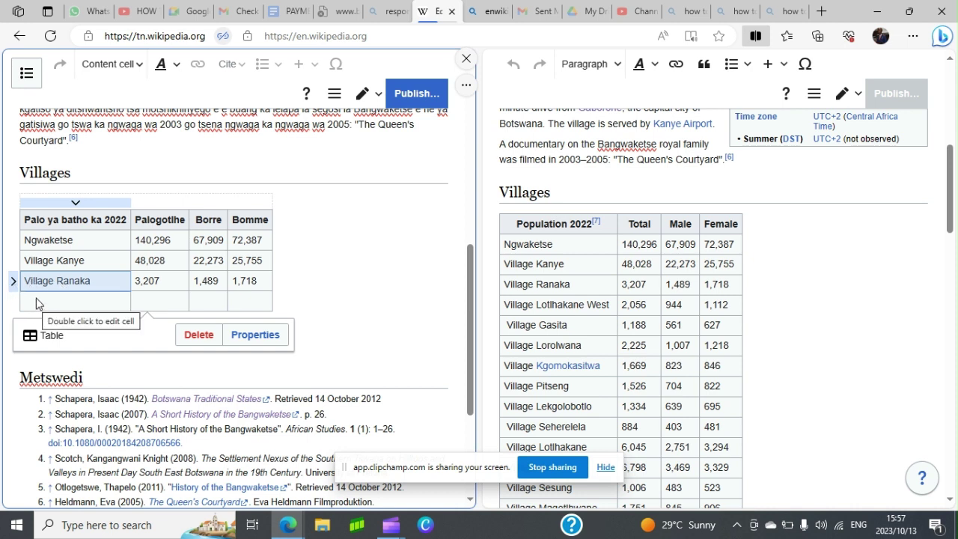
click(35, 305)
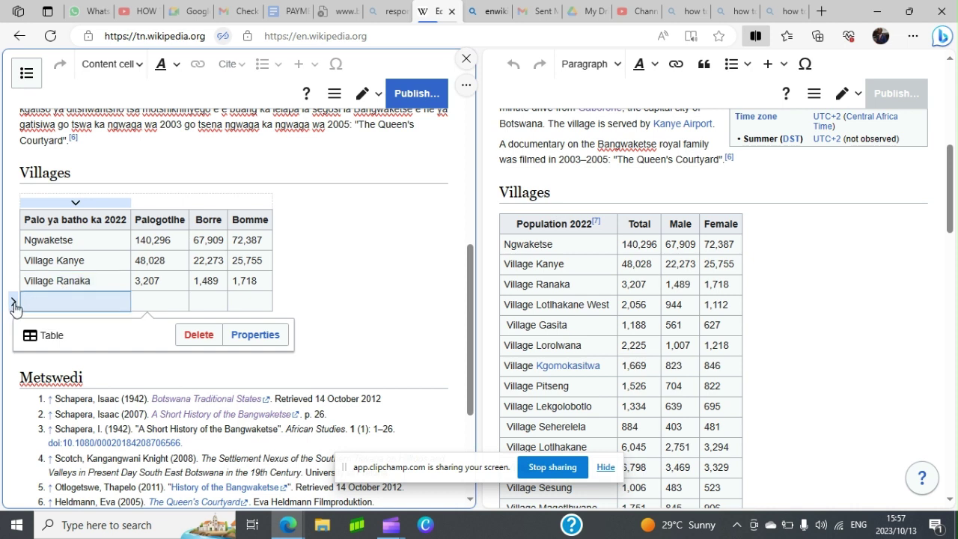
click(13, 306)
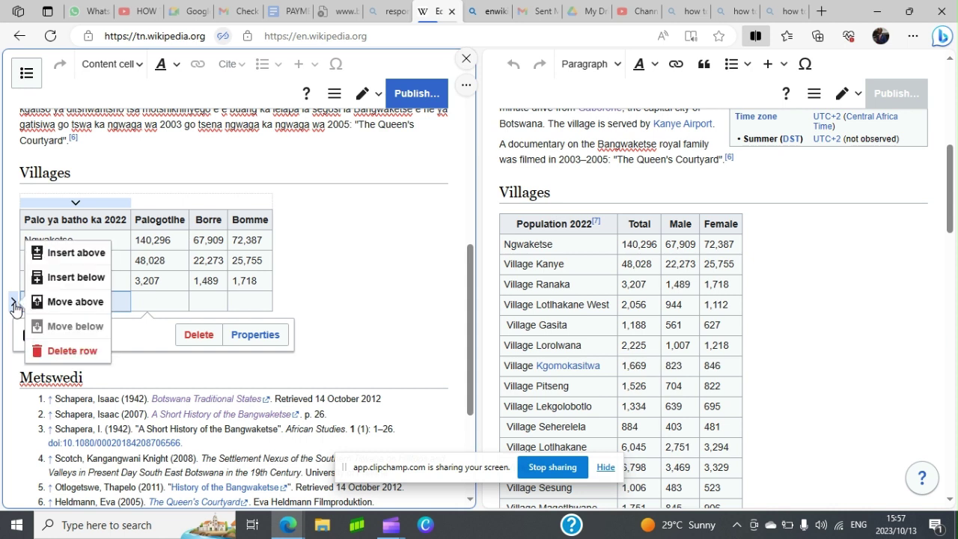
click(71, 277)
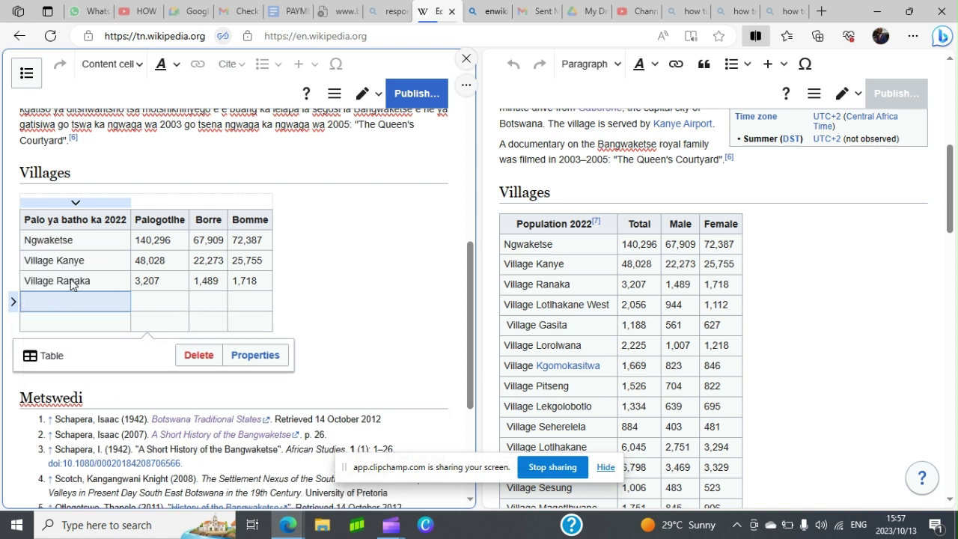
Insert an empty column after the Bomme column.
click(251, 220)
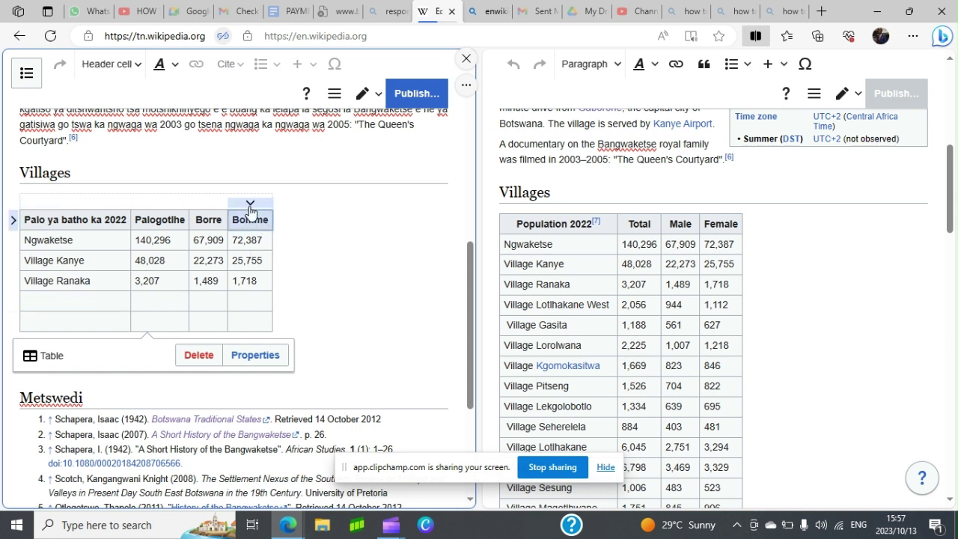
click(251, 204)
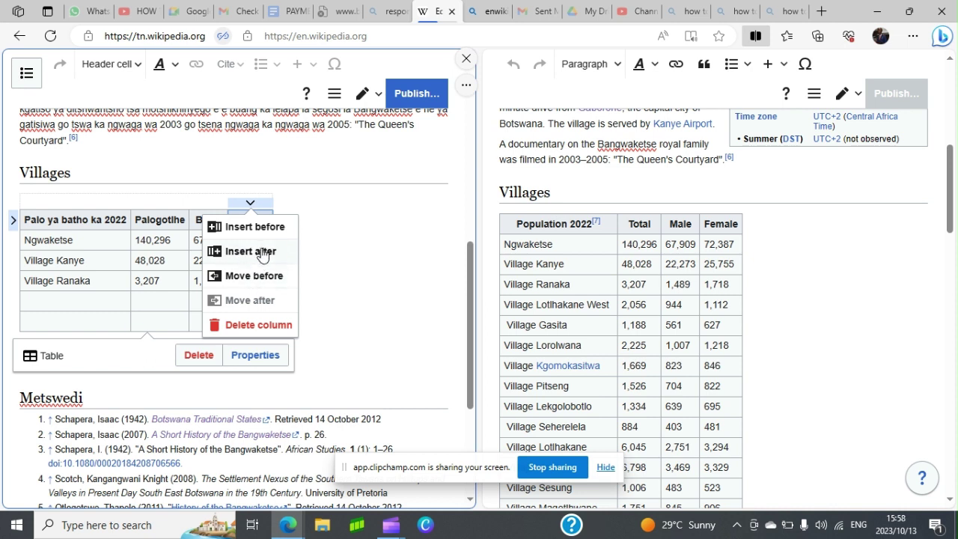
click(261, 252)
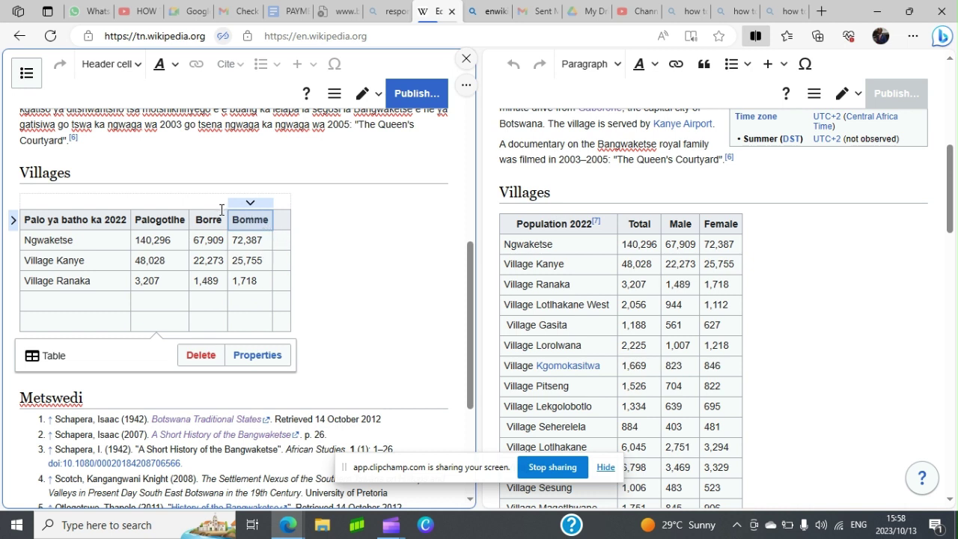
Insert an empty column before the Bomme column and undo that insertion.
click(250, 204)
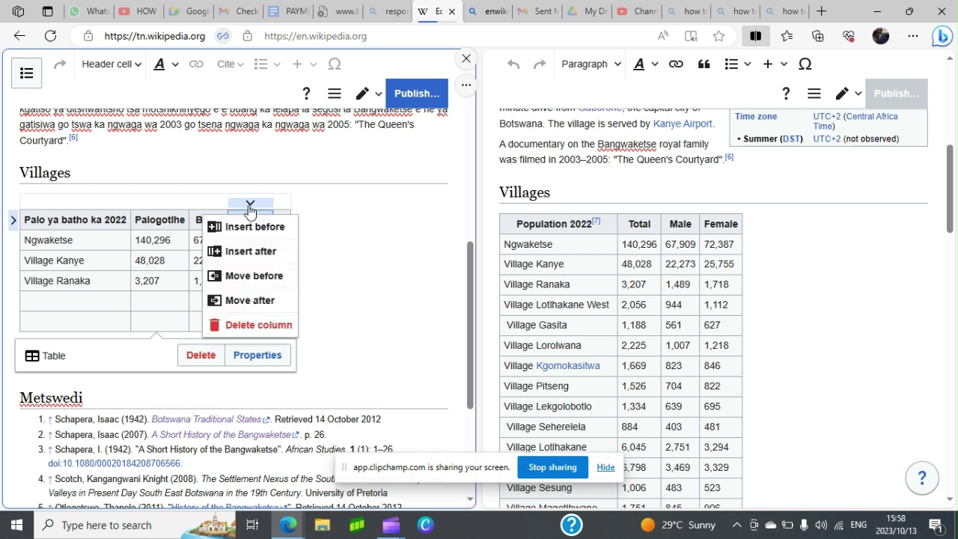
click(252, 226)
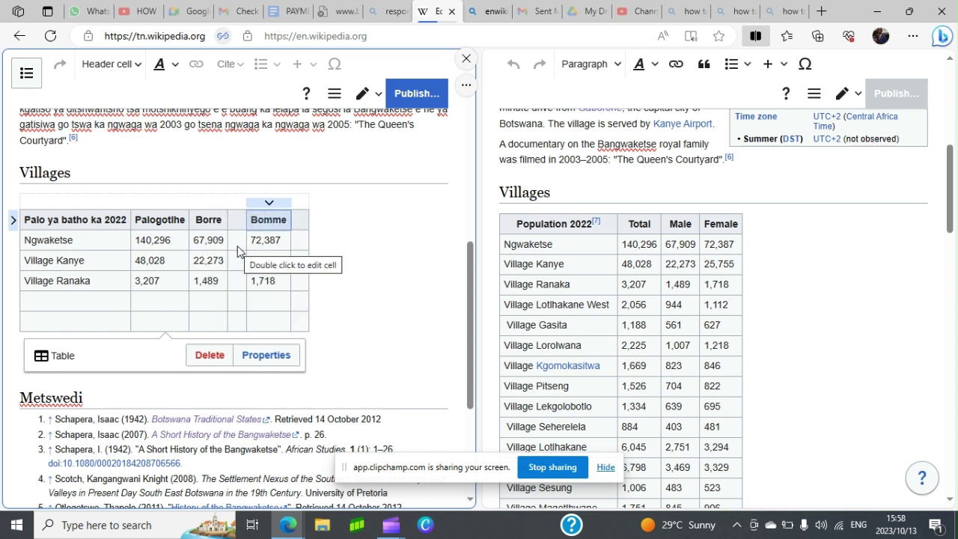
key(ctrl+z)
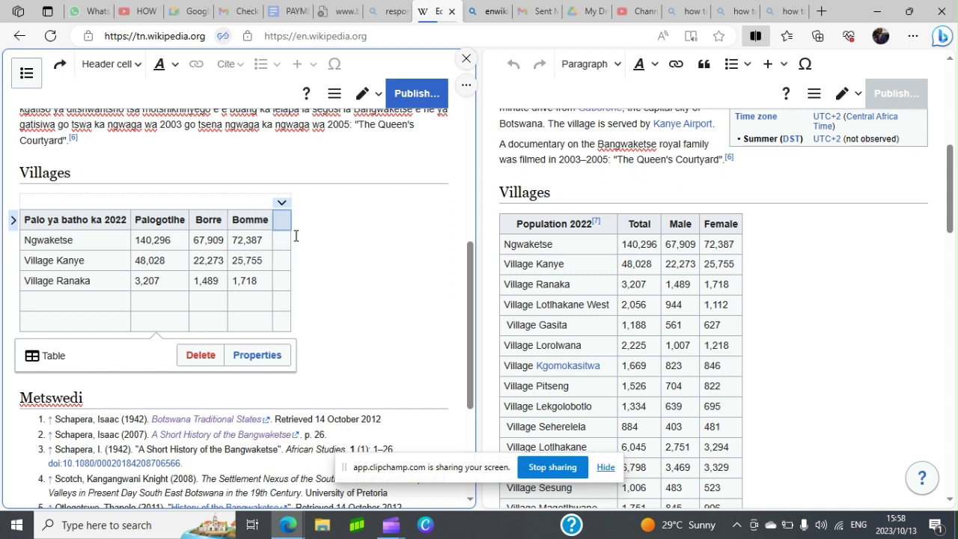
click(336, 264)
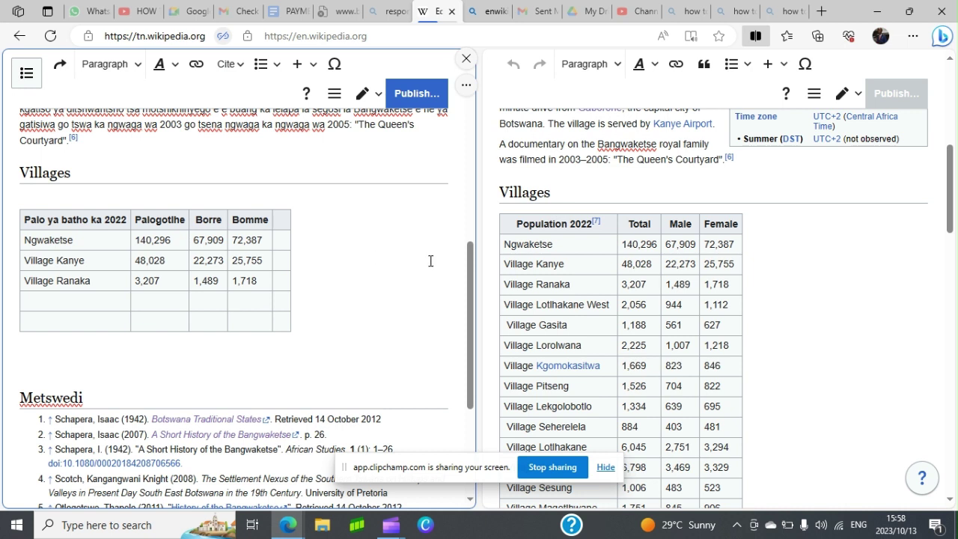
Examine the citation on the Population 2022 header and the reference list in the English article.
click(595, 226)
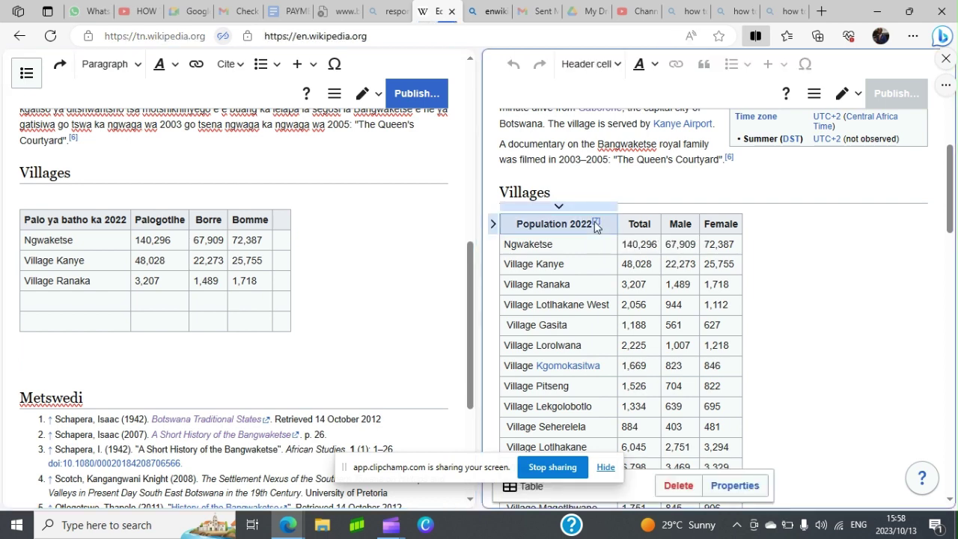
scroll(596, 227, down, 3)
scroll(597, 228, up, 3)
click(598, 227)
click(599, 227)
scroll(598, 227, up, 3)
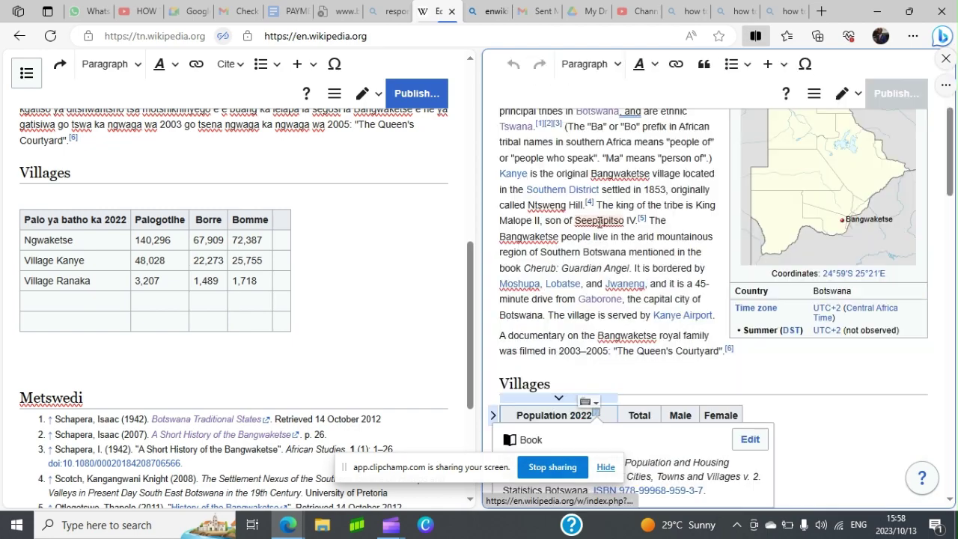
scroll(544, 326, down, 4)
scroll(544, 326, down, 10)
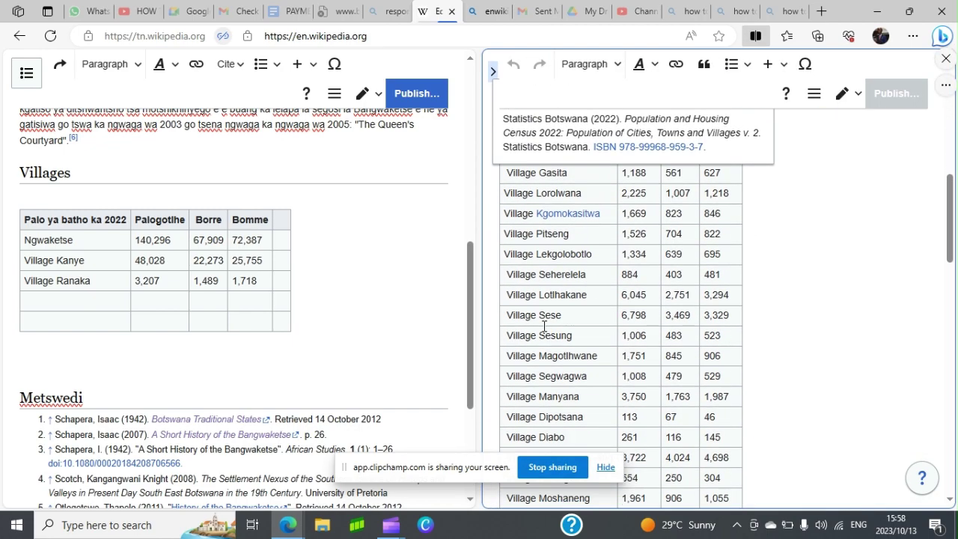
scroll(545, 333, up, 1)
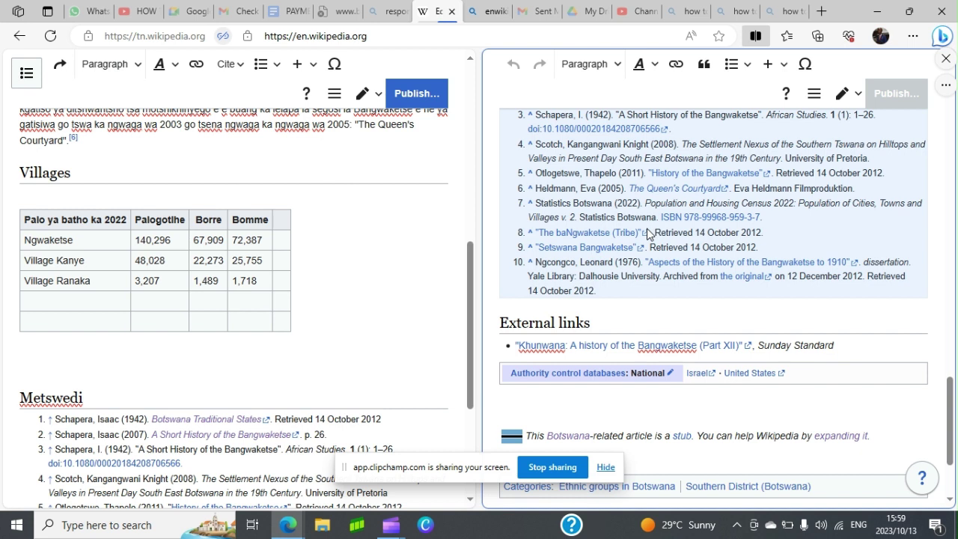
Open the save dialog for publishing the changes to the Setswana article.
click(389, 260)
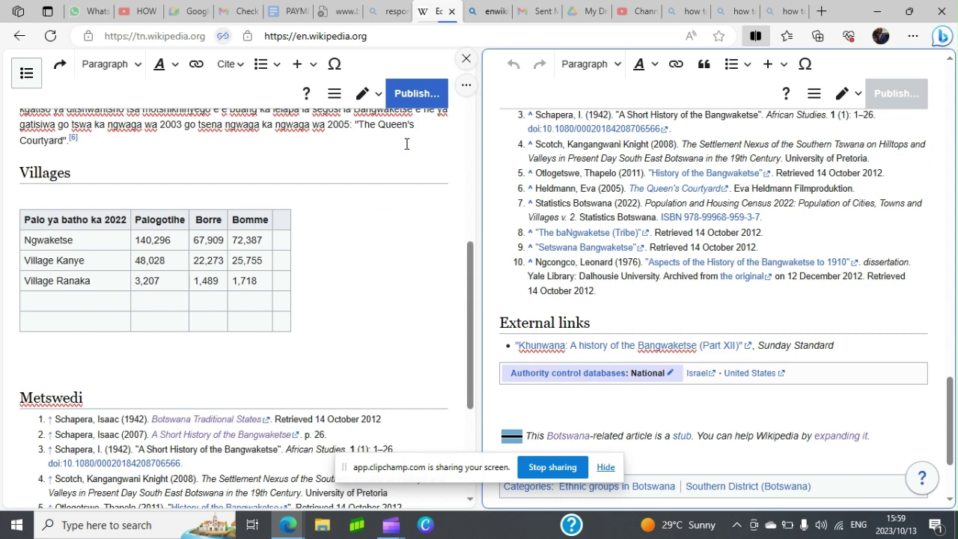
click(413, 93)
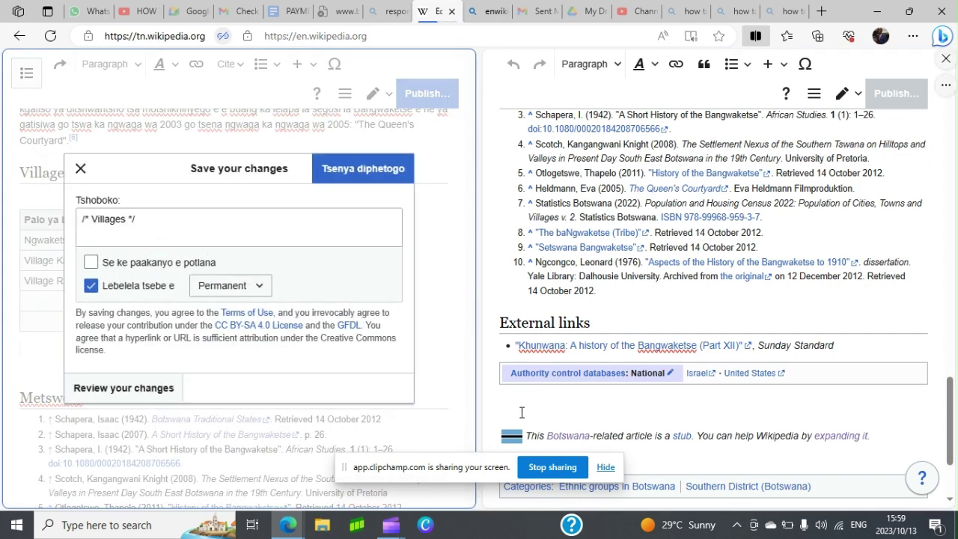